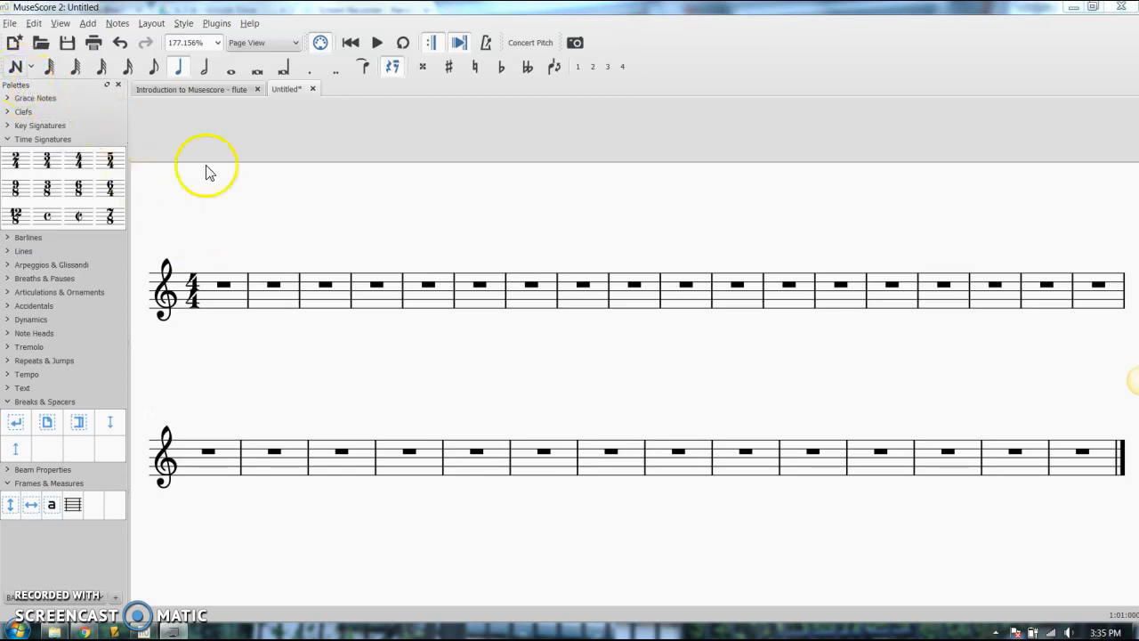
Turn on note input and enter a quarter-note B on the first beat of measure 1
left_click(18, 66)
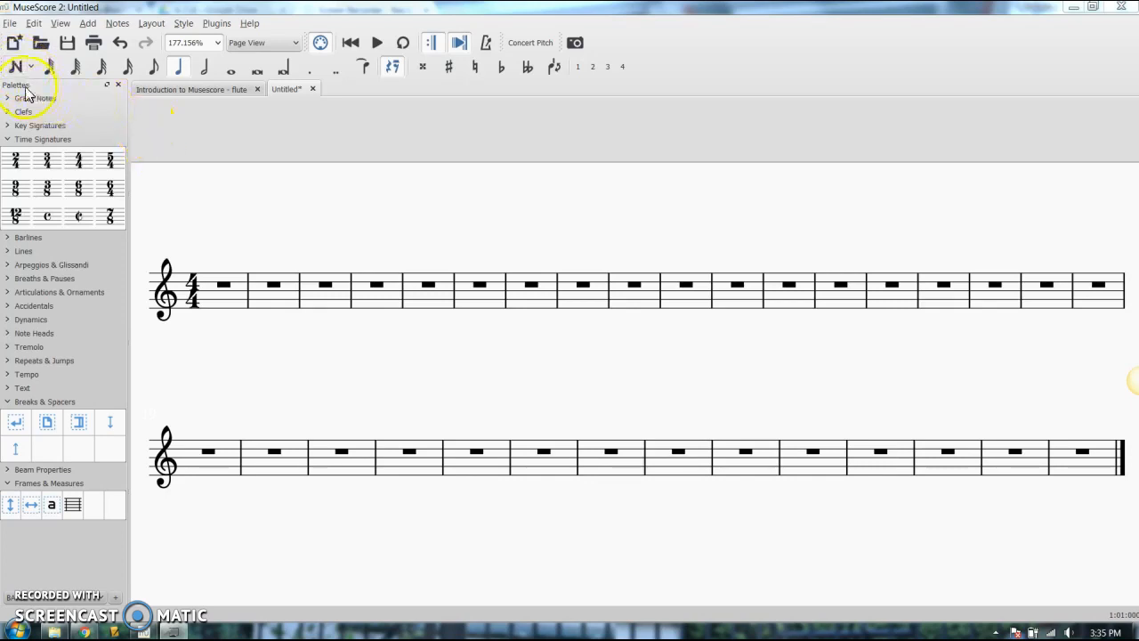
left_click(16, 71)
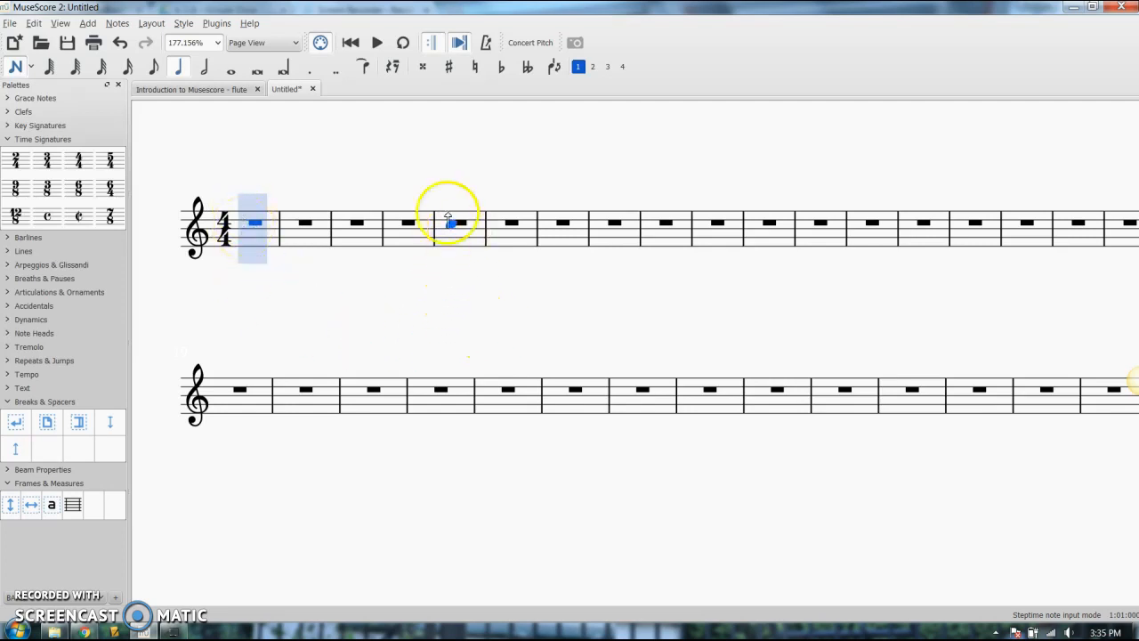
left_click(245, 233)
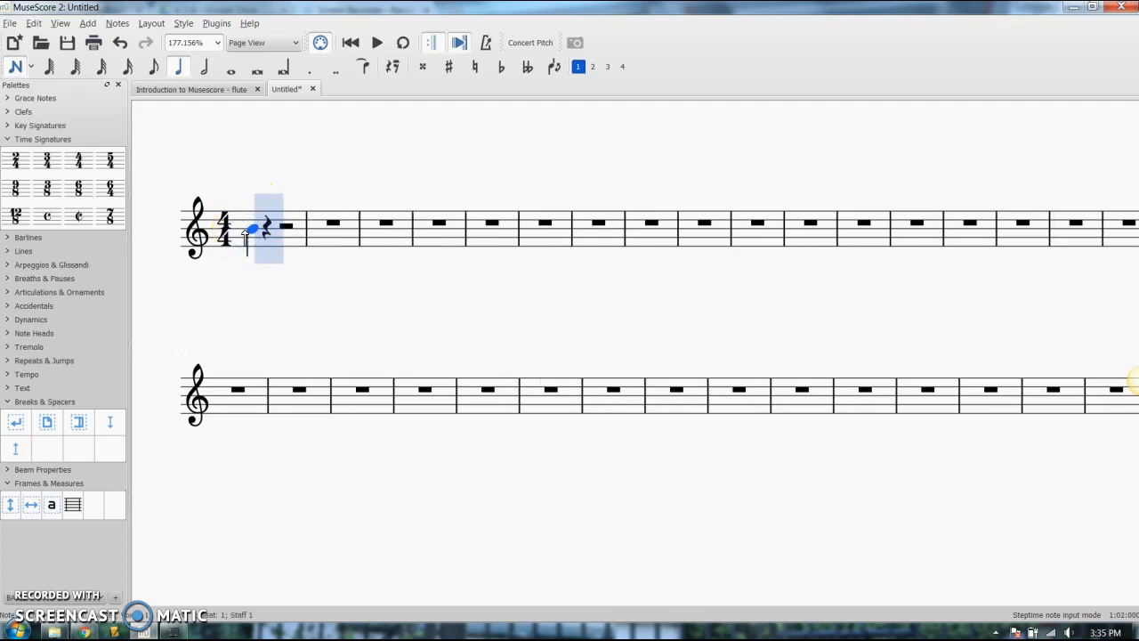
left_click(207, 213)
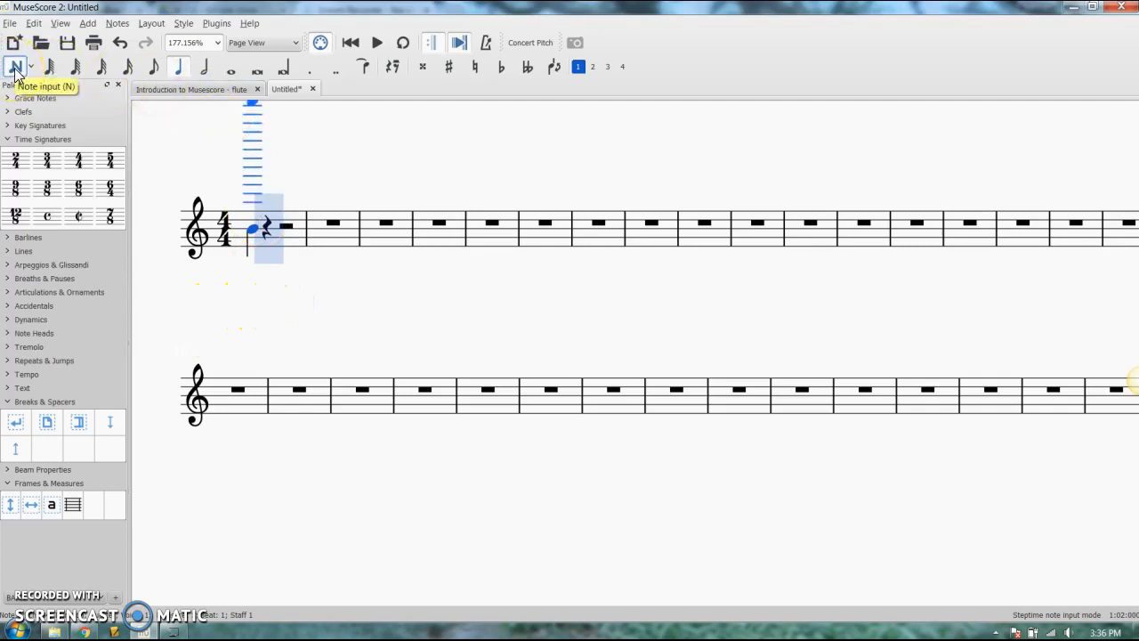
Complete measure 1 with a half-note B followed by a quarter-note G
left_click(201, 79)
left_click(267, 234)
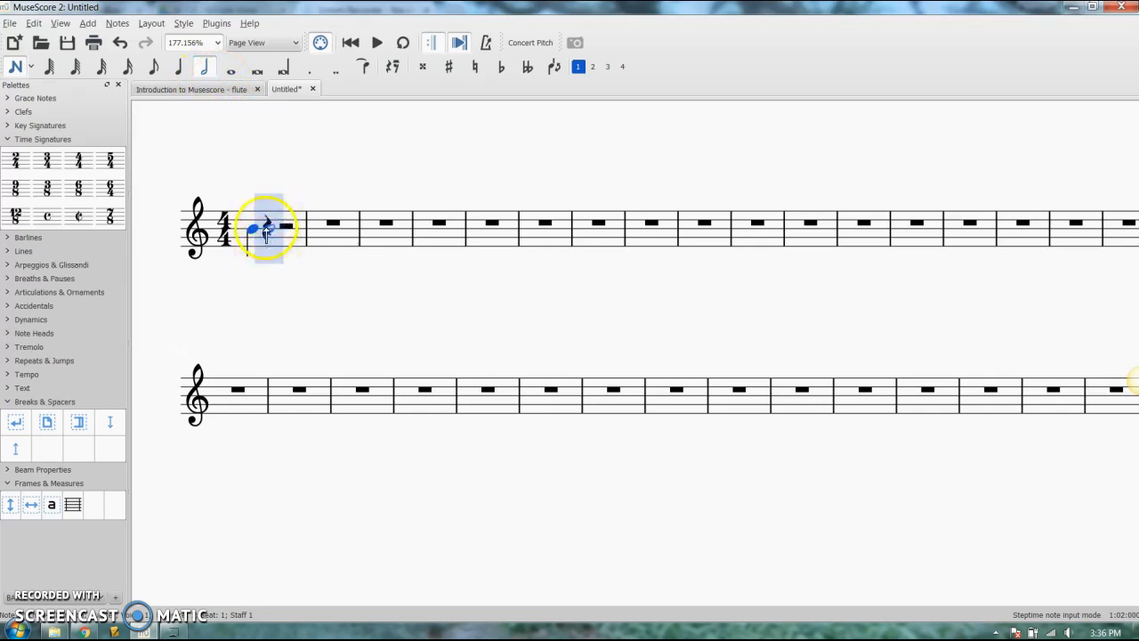
left_click(182, 70)
left_click(285, 231)
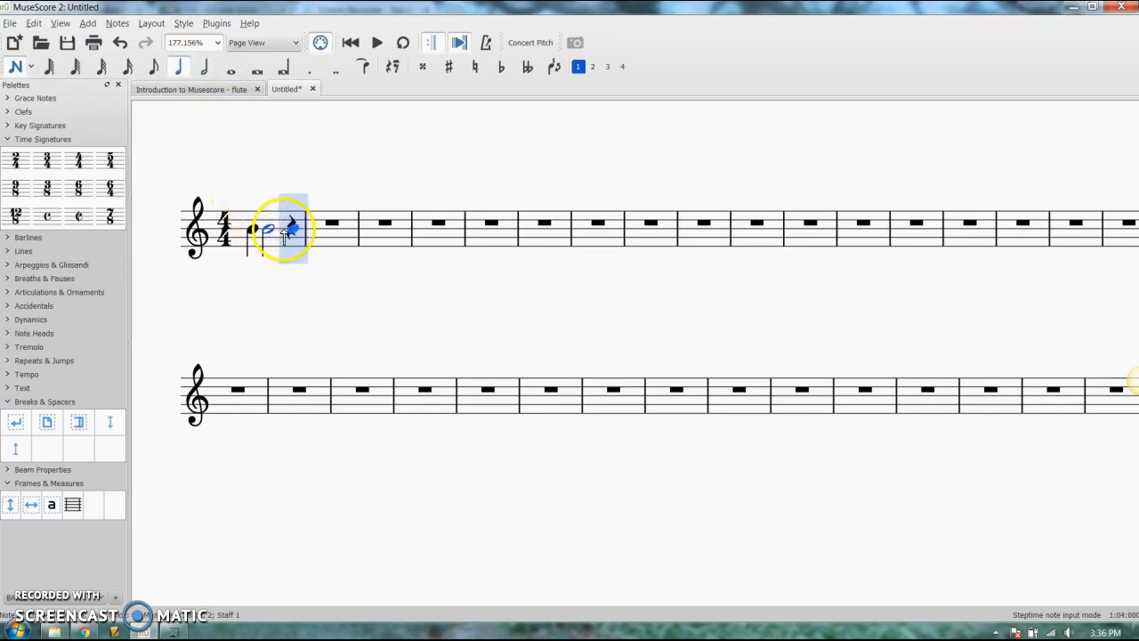
left_click(296, 238)
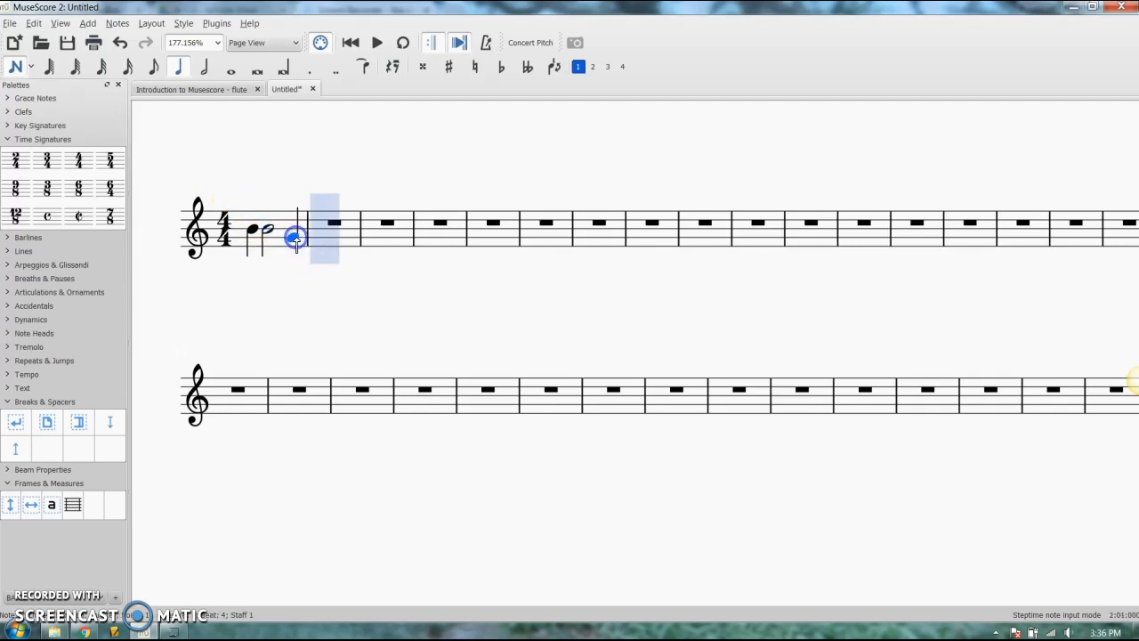
Enter eighth notes G, F, A, A, F and an E–G chord in measure 2, plus low eighth notes and chords in measure 4
left_click(155, 73)
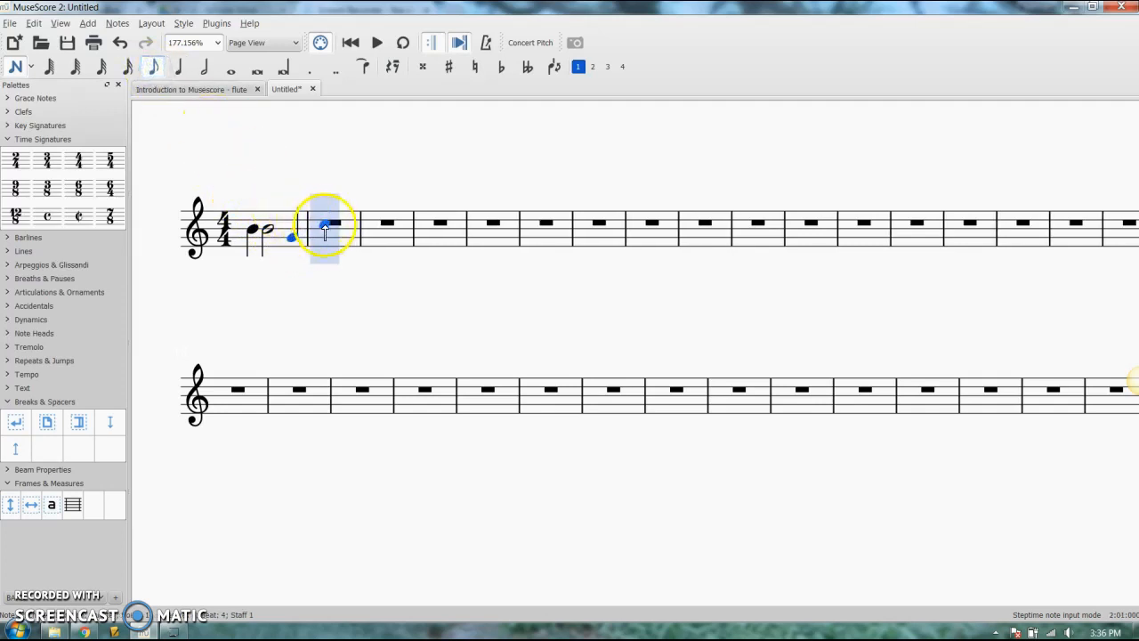
left_click(328, 238)
left_click(356, 232)
left_click(381, 233)
left_click(341, 212)
left_click(481, 264)
left_click(501, 268)
left_click(490, 240)
left_click(388, 212)
left_click(406, 216)
left_click(544, 260)
left_click(552, 255)
left_click(395, 207)
Enter whole-note A's starting on beat 4 of measure 2 and beat 2 of measure 4, and a whole-note B in measure 6
left_click(228, 69)
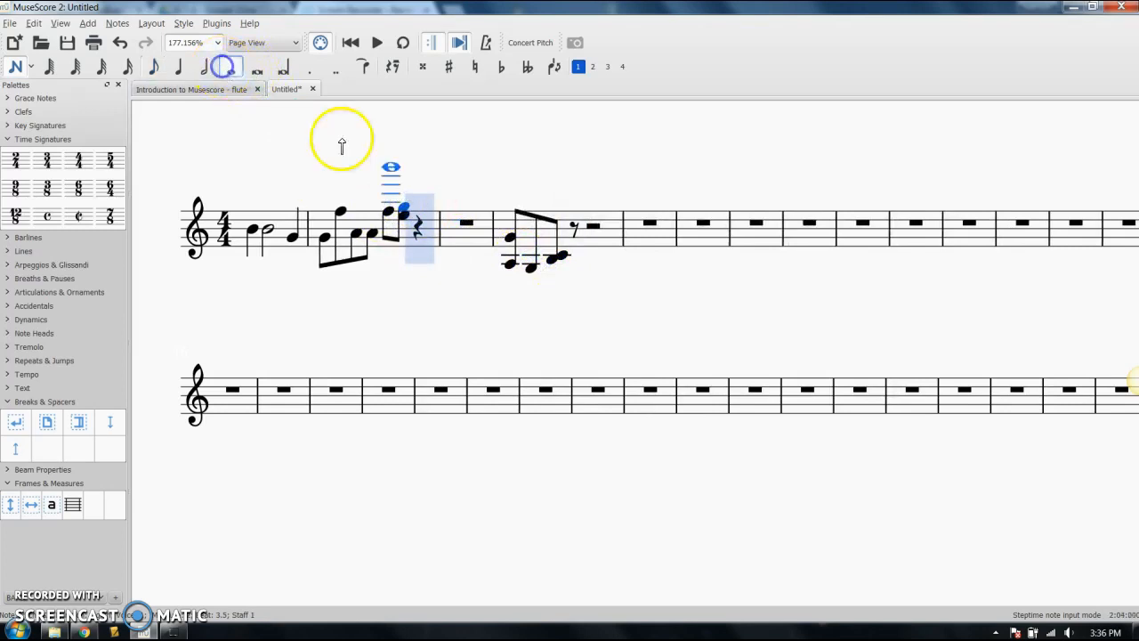
left_click(420, 233)
left_click(574, 236)
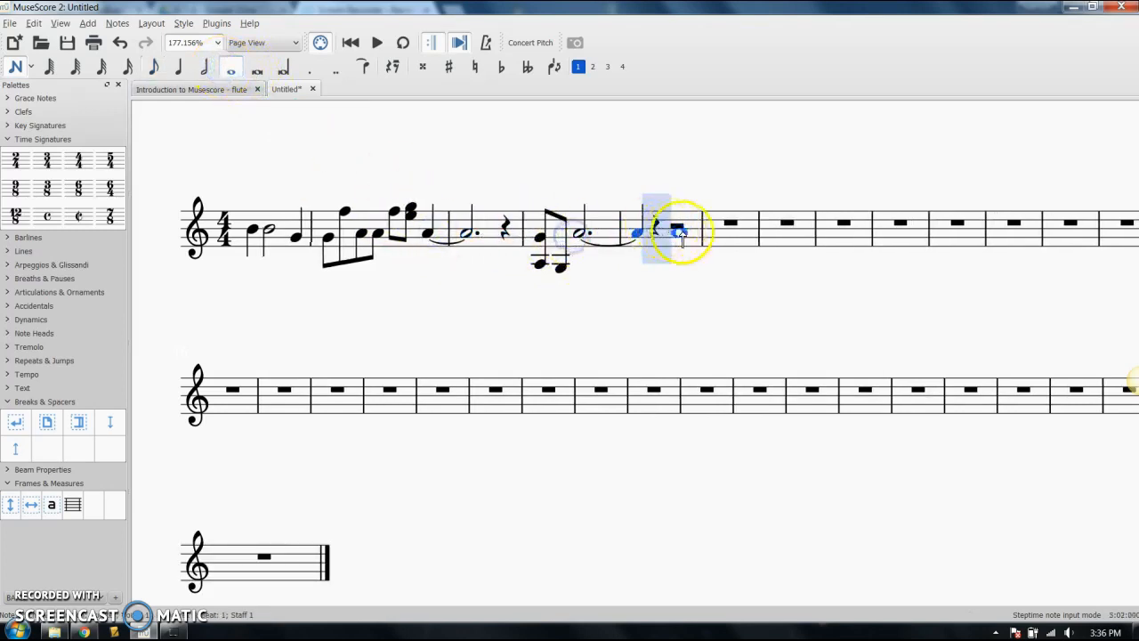
left_click(744, 233)
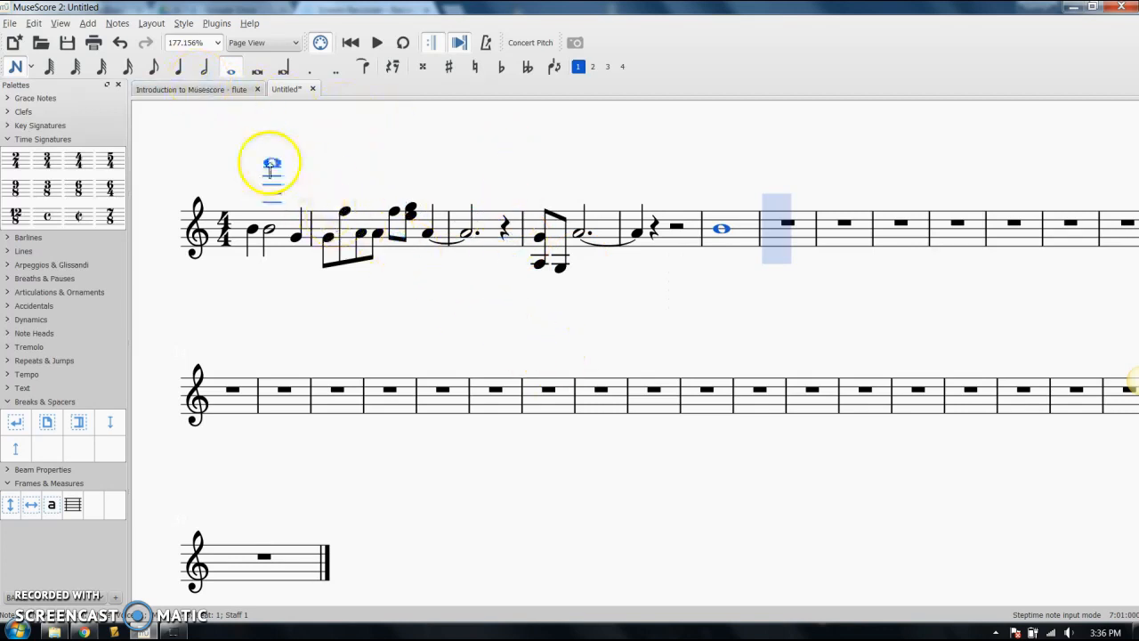
Fill measure 7 with a half rest followed by two quarter rests
left_click(210, 78)
left_click(394, 66)
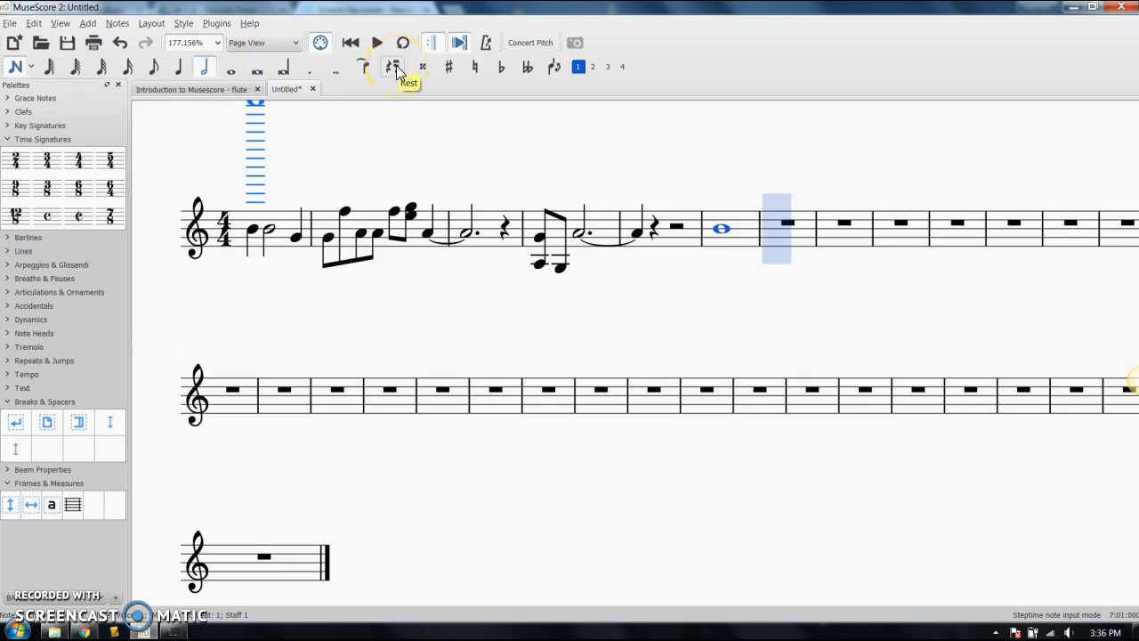
left_click(782, 233)
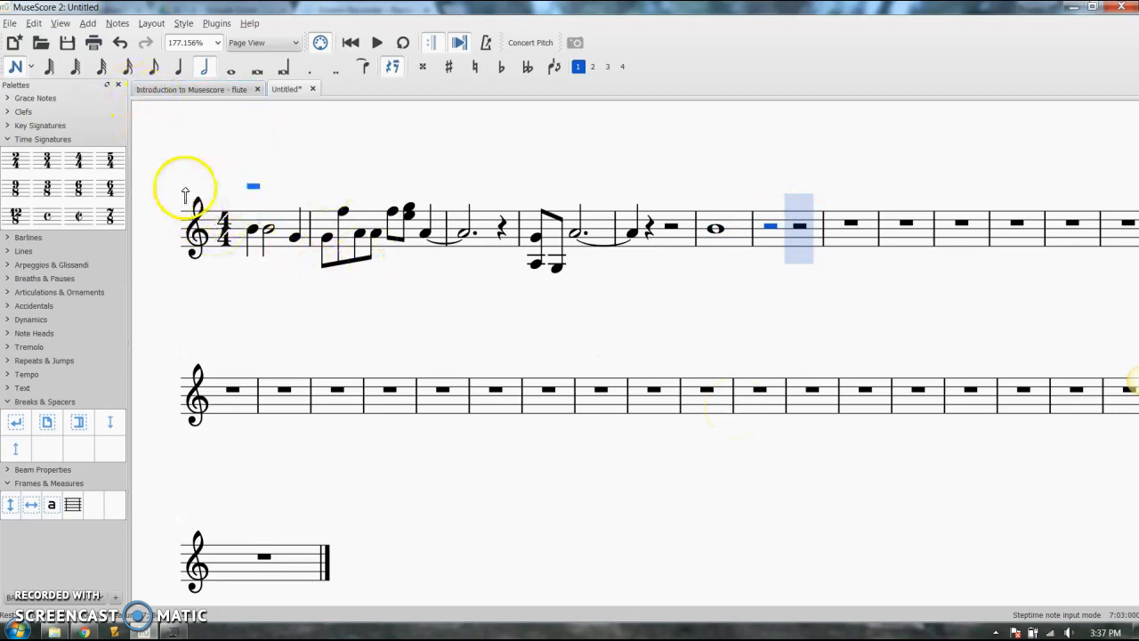
left_click(182, 75)
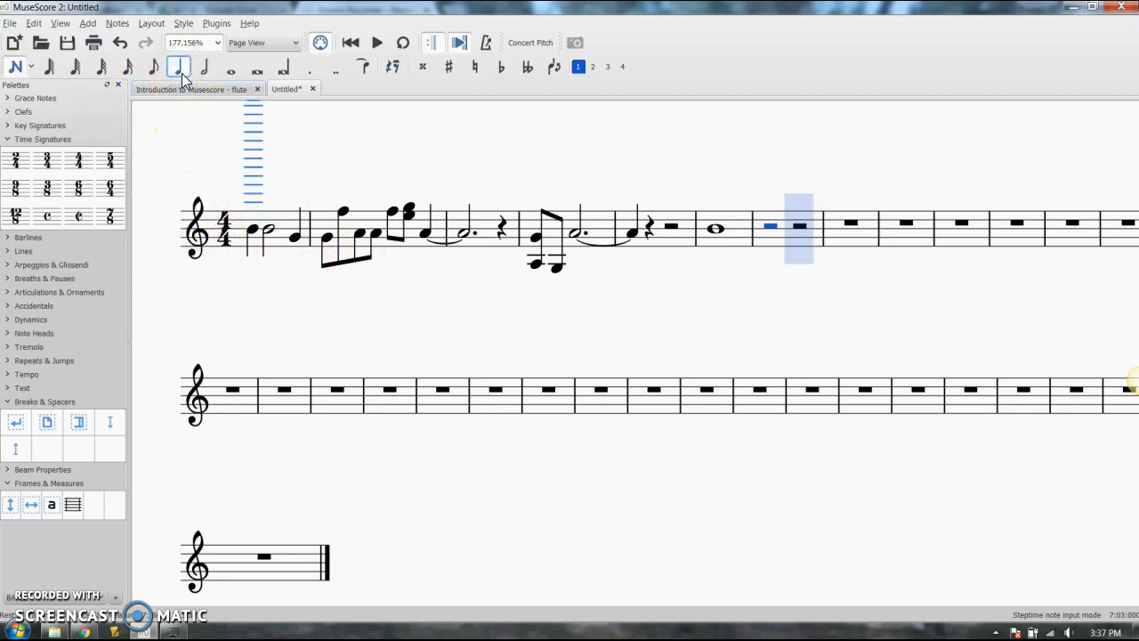
left_click(392, 68)
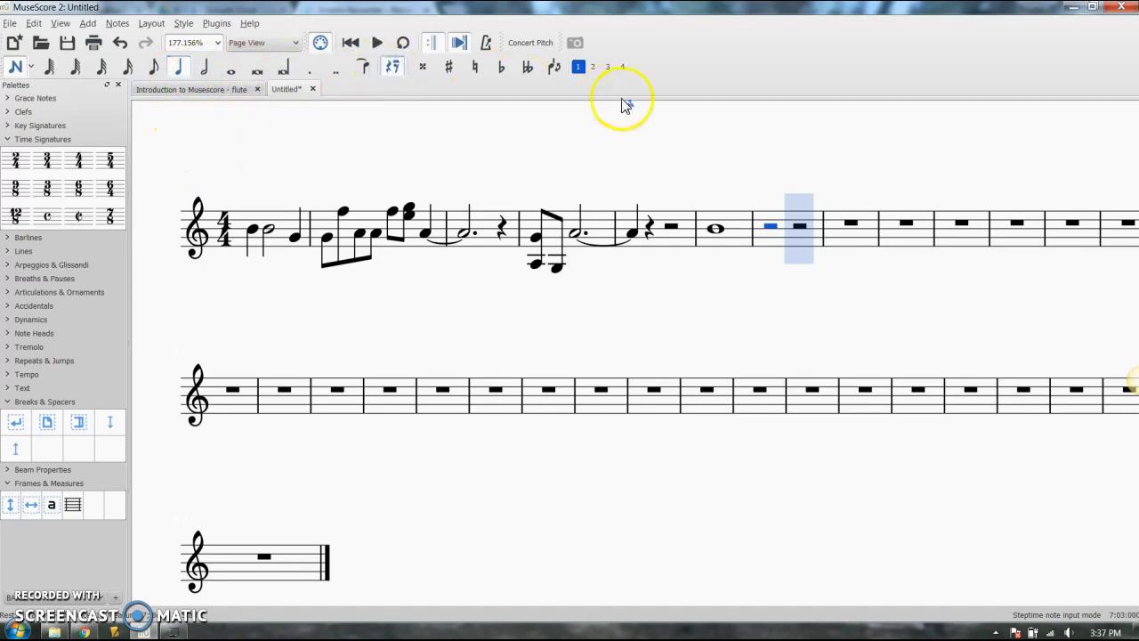
left_click(797, 227)
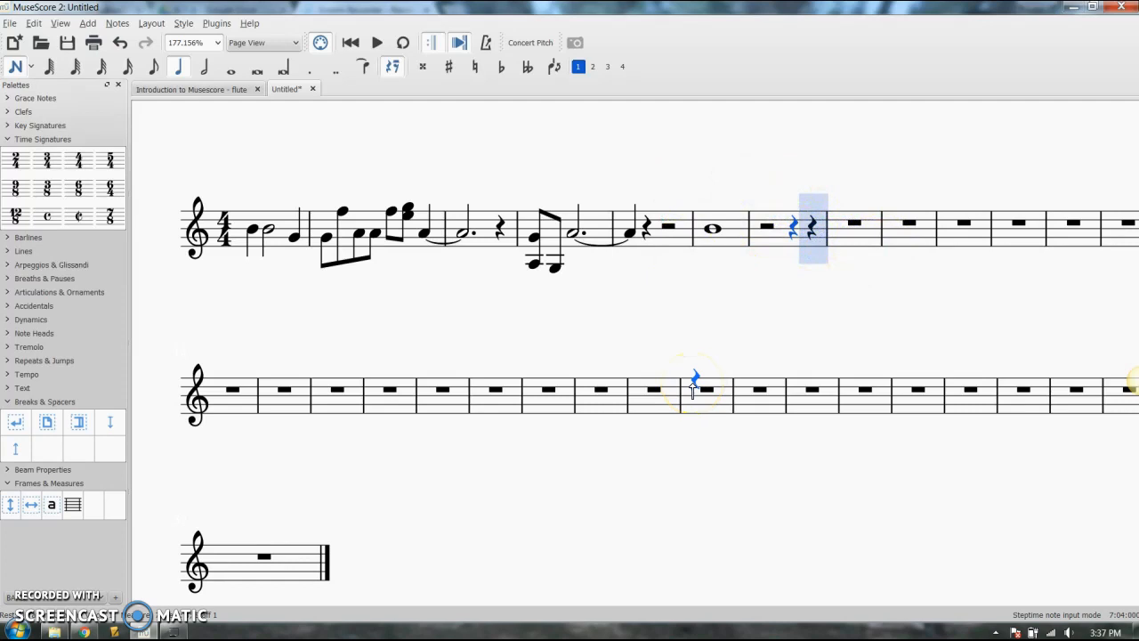
key("0")
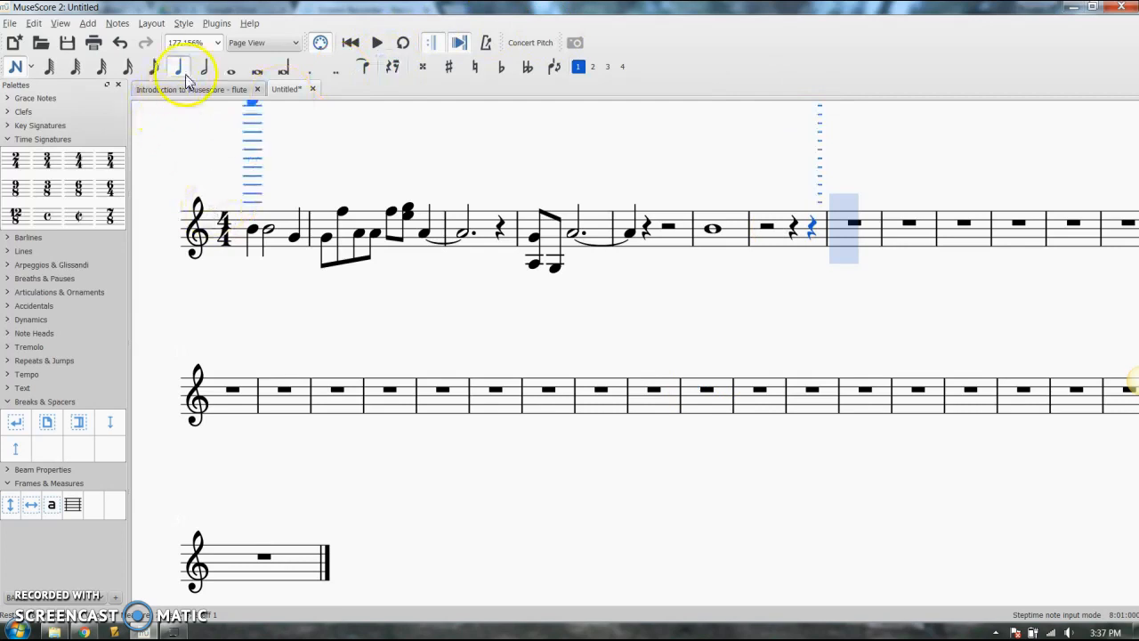
Fill measures 8 to 10 with quarter notes: seven B's followed by five A's
key("b")
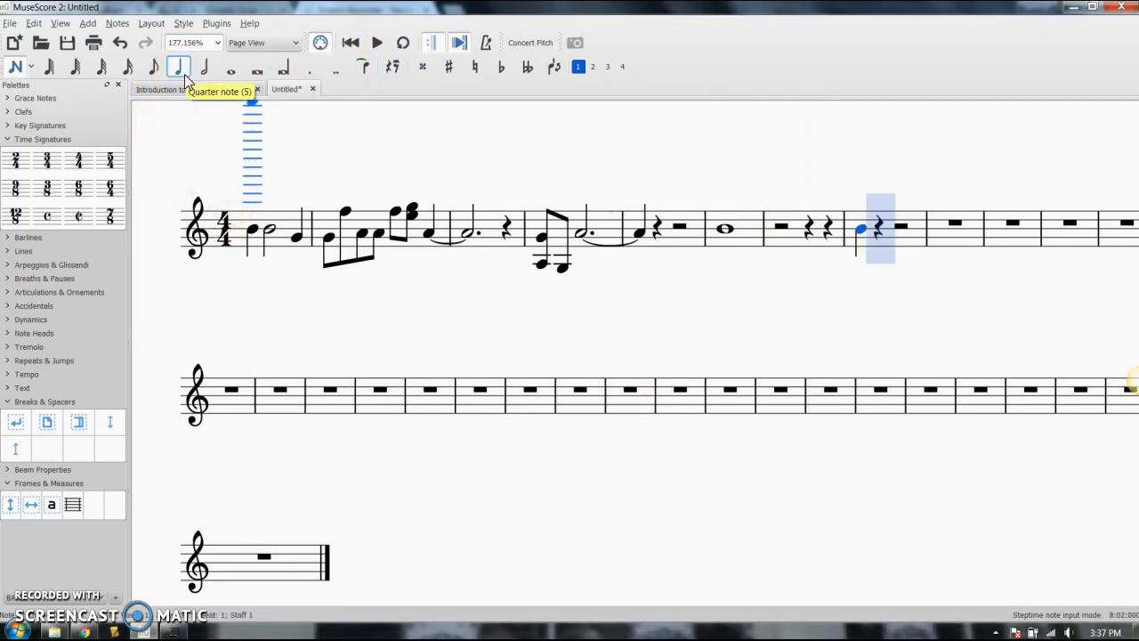
key("b")
key("b")
key("b")
key("b")
key("b")
key("b")
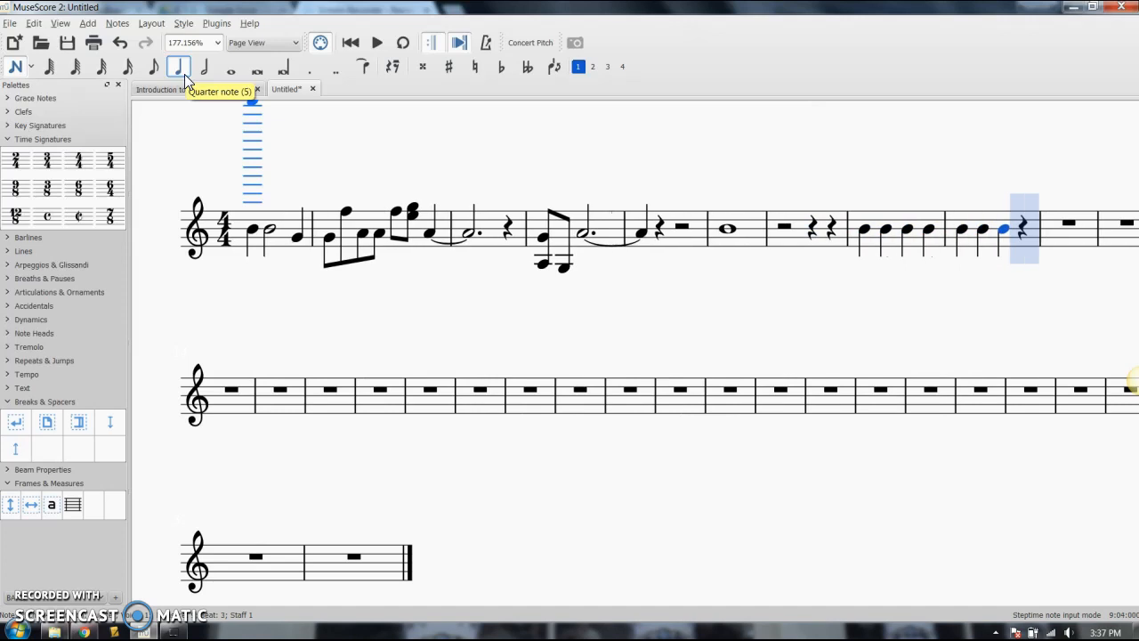
key("a")
key("a")
key("a")
key("a")
key("a")
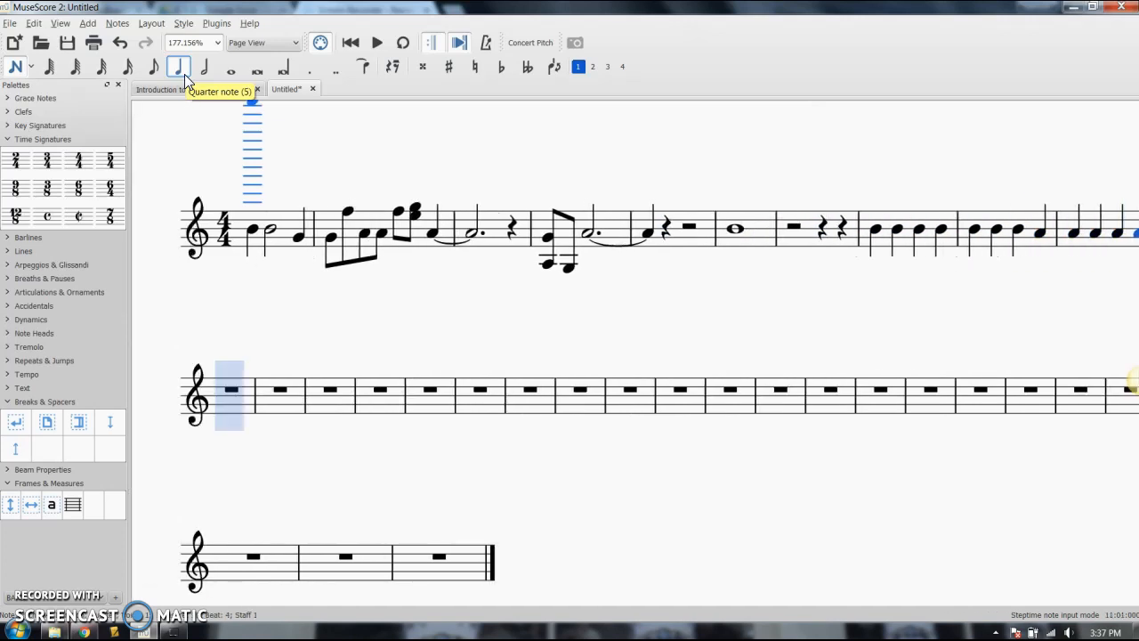
Enter quarter notes in measures 11 to 13: four F's, three E's, a D, and a low C
key("g")
key("g")
key("g")
key("g")
key("f")
key("f")
key("f")
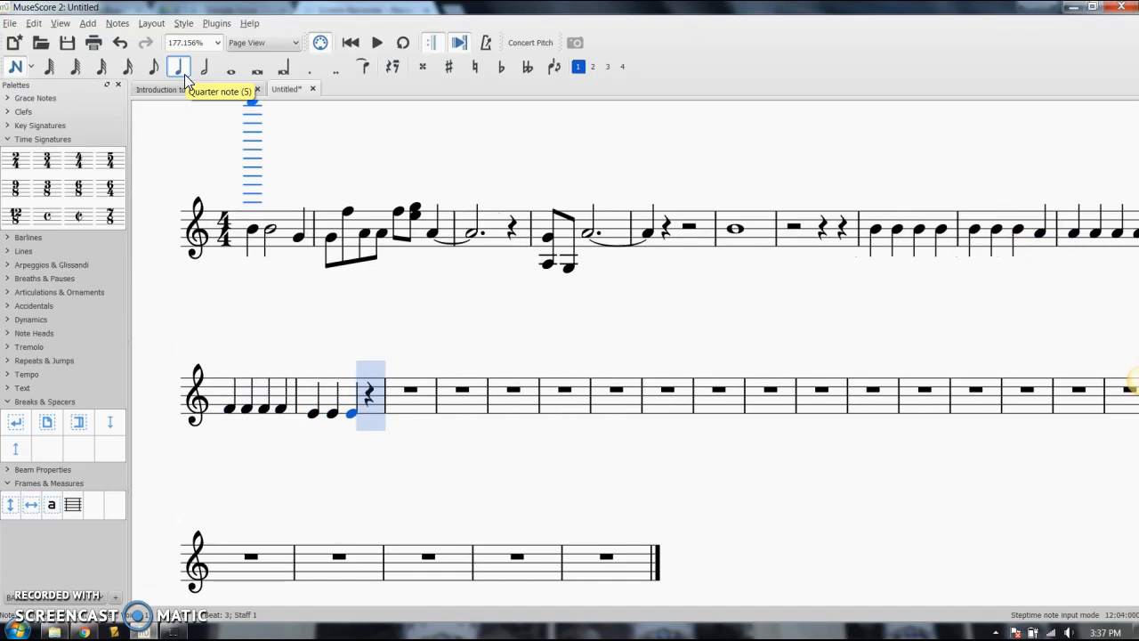
key("f")
key("c")
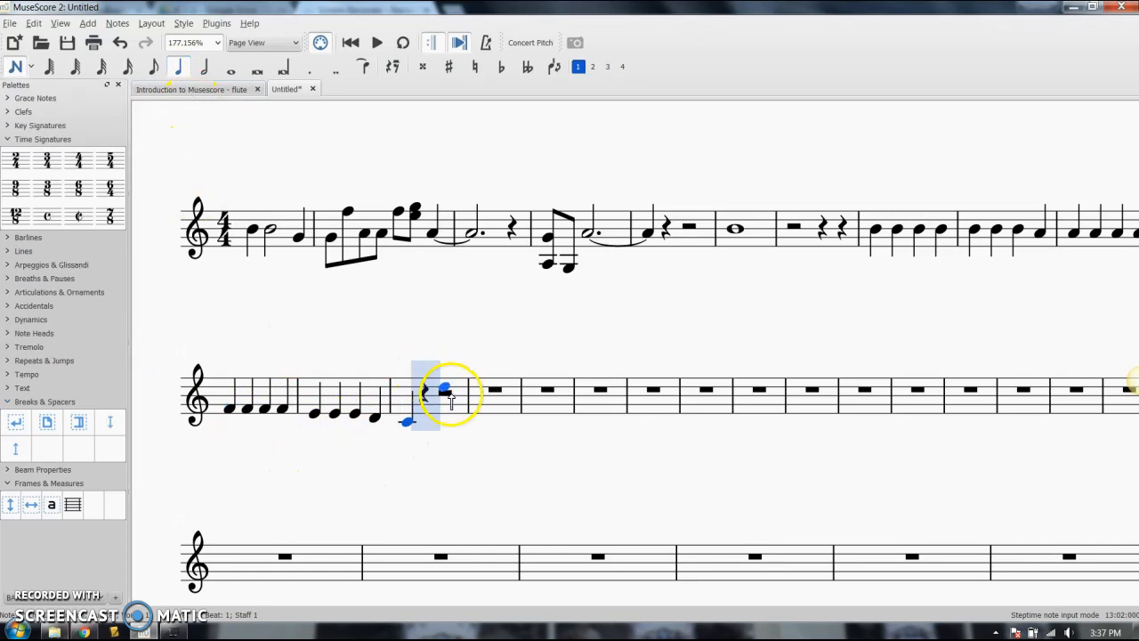
Shift the pitch of the first note in measure 13 up and down stepwise, ending on B-flat above the starting C
key("Up")
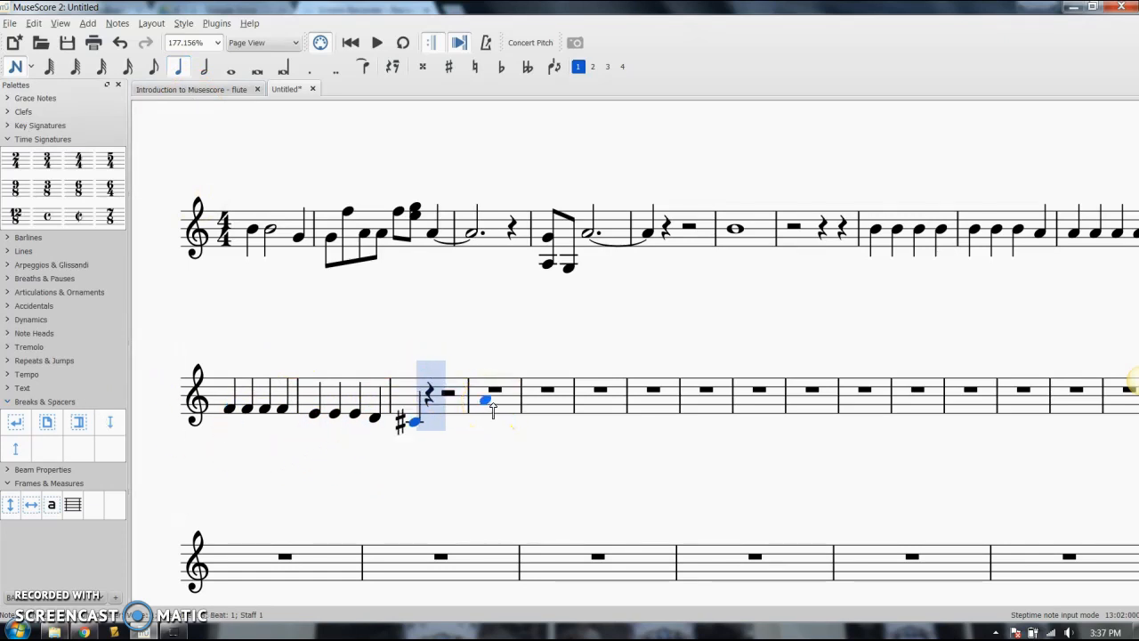
key("Up")
key("Up")
key("Up")
key("Up")
key("Up")
key("Up")
key("Up")
key("Up")
key("Up")
key("Up")
key("Up")
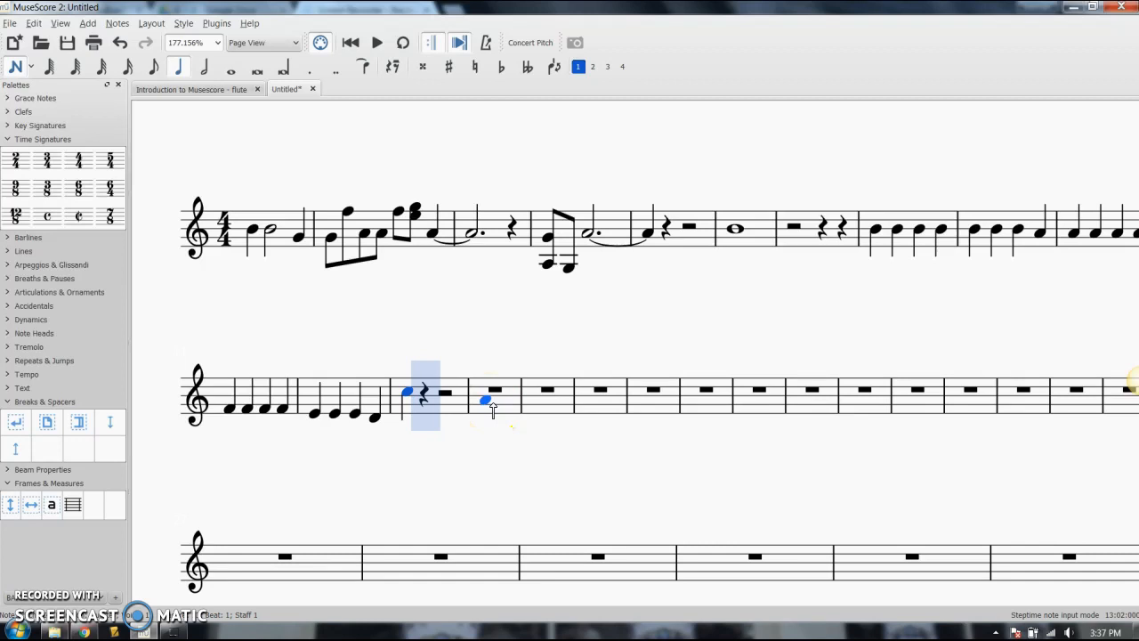
key("Up")
key("Up")
key("Up")
key("Up")
key("Up")
key("Up")
key("Up")
key("Up")
key("Up")
key("Down")
key("Down")
key("Down")
key("Down")
key("Down")
key("Down")
key("Down")
key("Down")
key("Down")
key("Down")
key("Down")
key("Down")
key("Down")
key("Down")
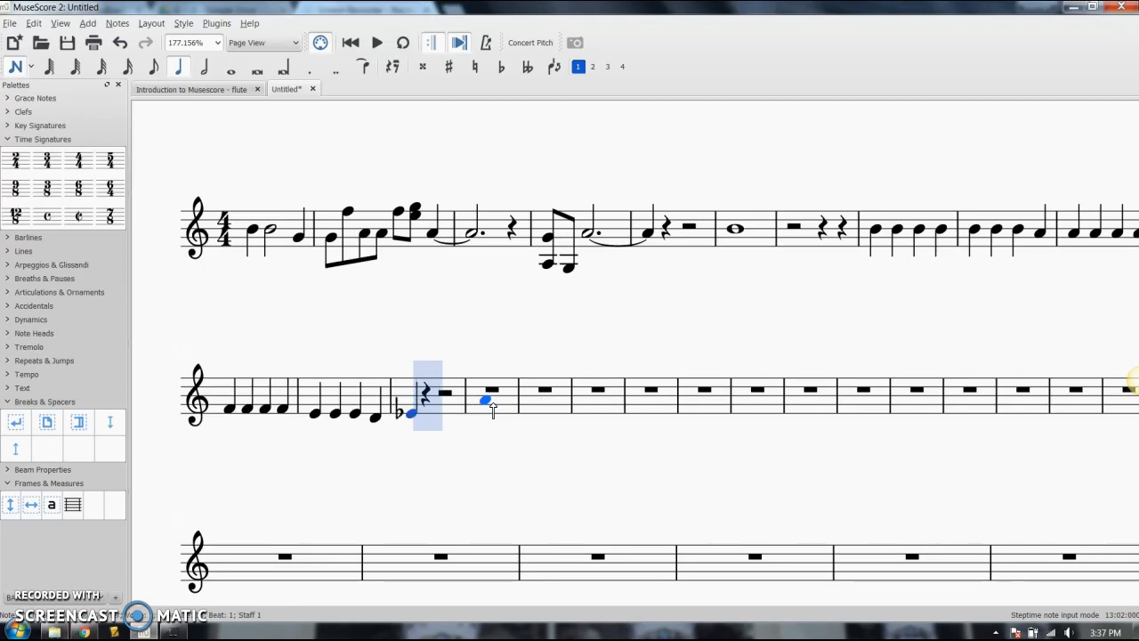
key("Up")
key("Up")
key("Up")
key("Up")
key("Up")
key("Up")
key("Up")
key("Up")
key("Up")
key("Up")
key("Up")
key("Up")
key("Up")
key("Up")
key("Up")
key("Up")
key("Up")
key("Up")
key("Up")
key("Up")
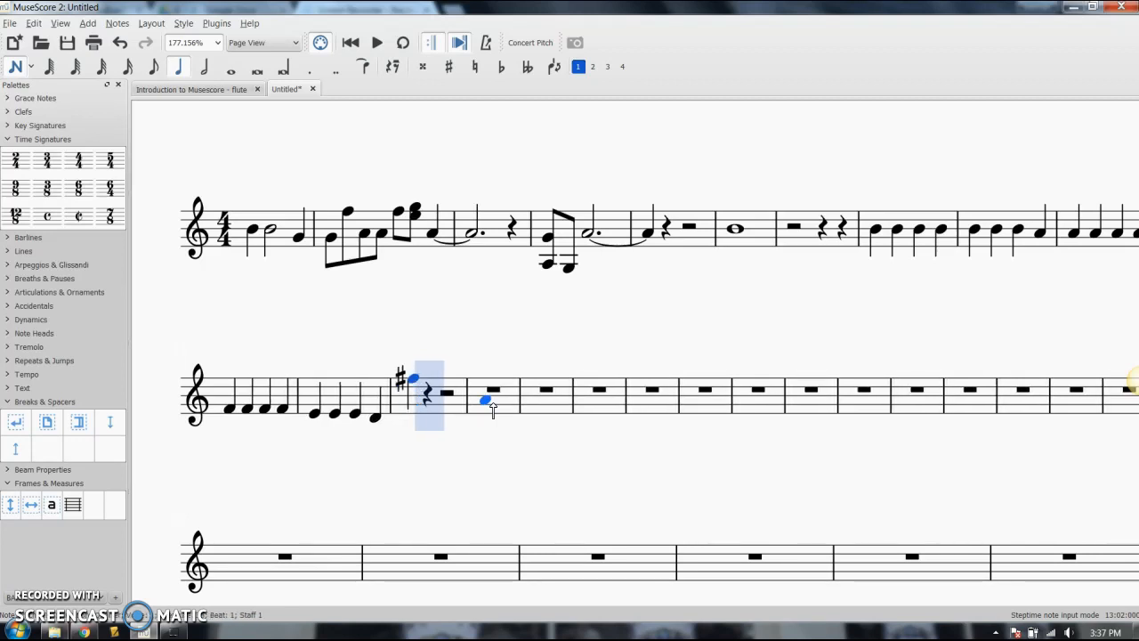
key("Down")
key("Down")
key("Down")
key("Down")
key("Down")
key("Down")
key("Down")
key("Down")
key("Down")
key("Down")
key("Down")
key("Down")
key("Down")
key("Down")
key("Down")
key("Down")
key("Down")
key("Down")
key("Down")
key("Down")
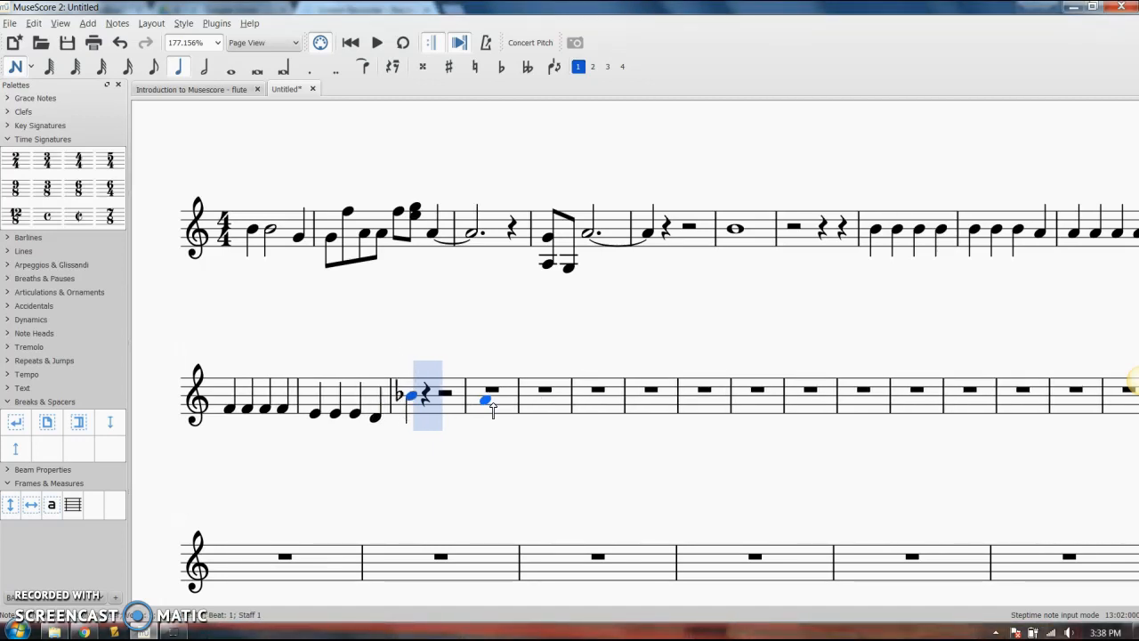
Add a quarter-note G–F chord and a high A in measure 13, and quarter notes G and C in measure 14
left_click(433, 402)
left_click(436, 379)
left_click(524, 404)
left_click(534, 391)
left_click(462, 369)
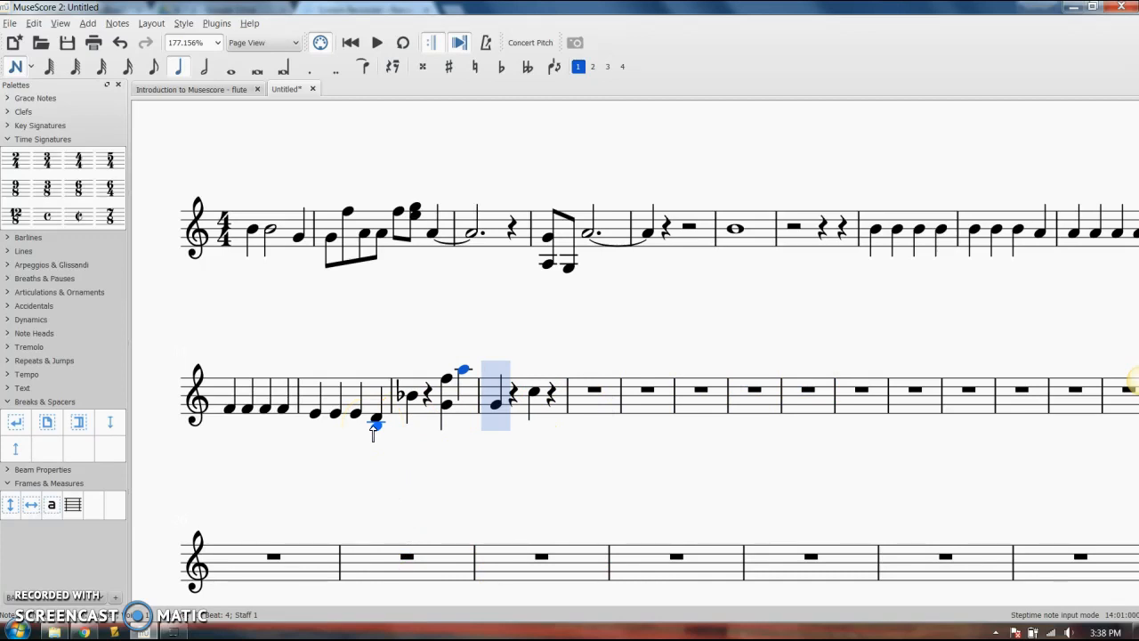
Move the note-entry cursor forward and back through measure 14 and the empty measures after it, stopping at the start of measure 15
key("Right")
key("Right")
key("Right")
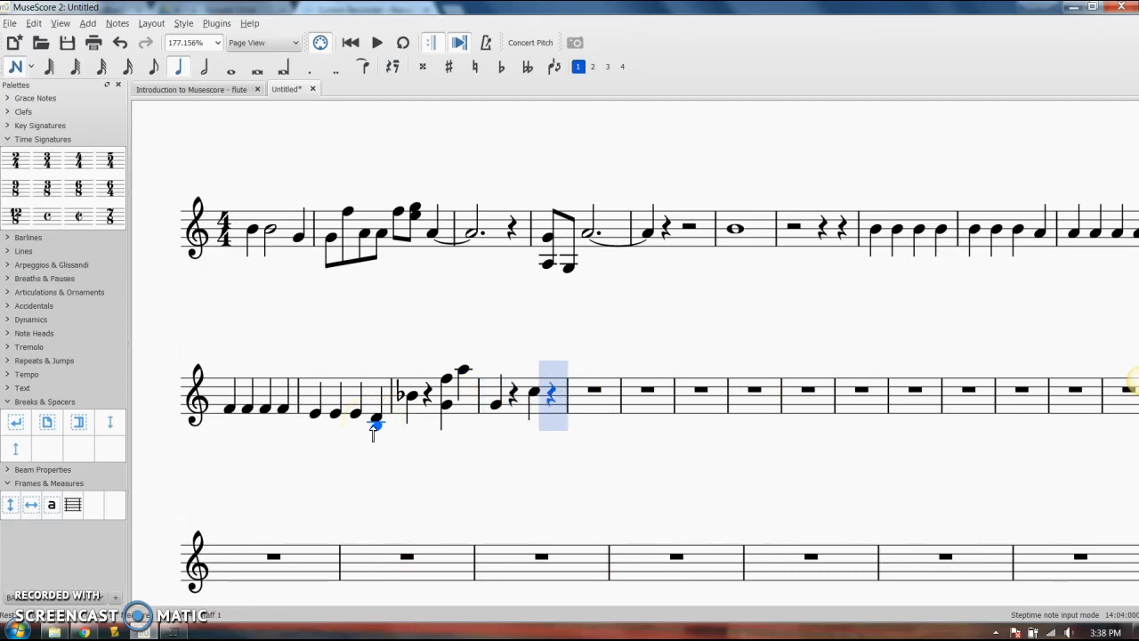
key("Right")
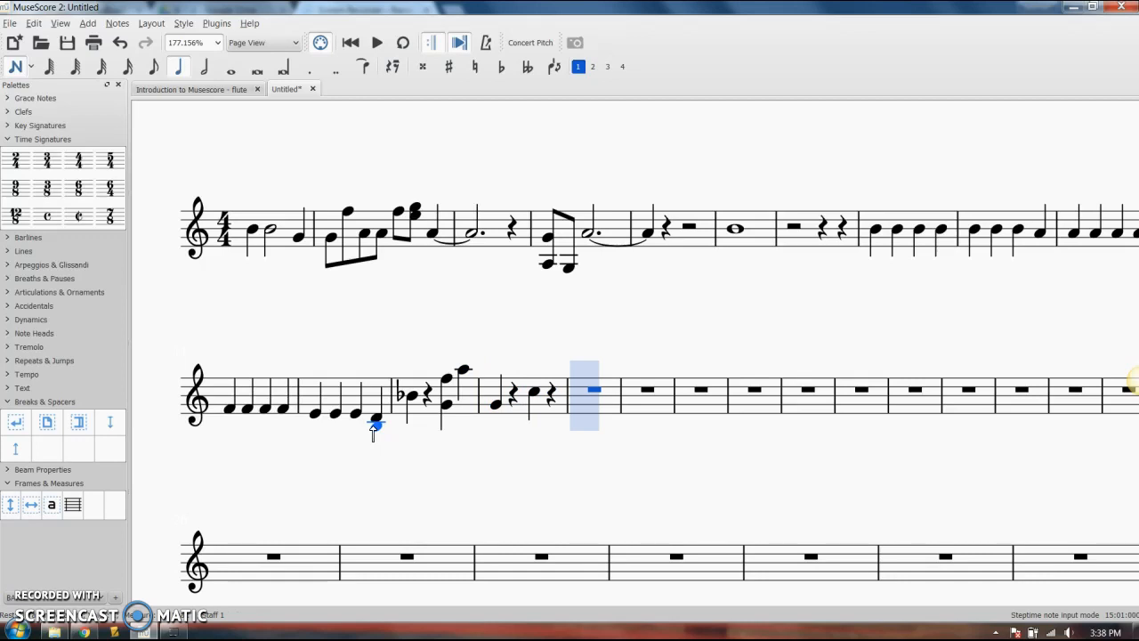
key("Right")
key("Right")
key("Right")
key("Right")
key("Right")
key("Left")
key("Left")
key("Left")
key("Left")
key("Left")
key("Left")
key("Left")
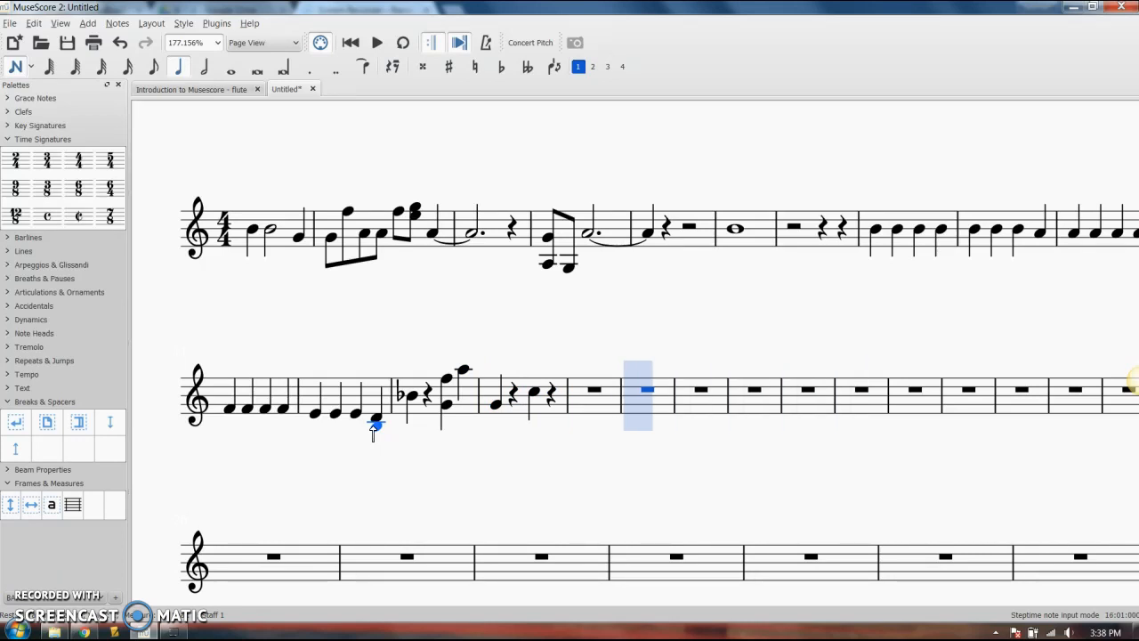
key("Up")
key("Up")
key("Up")
key("Up")
key("Up")
key("Down")
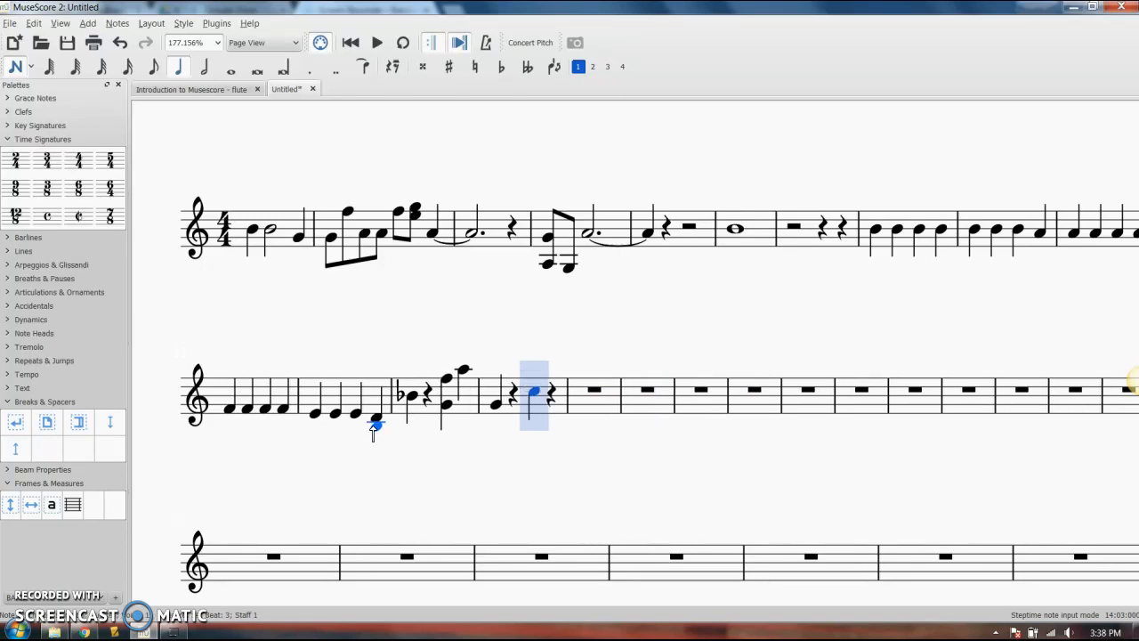
key("Right")
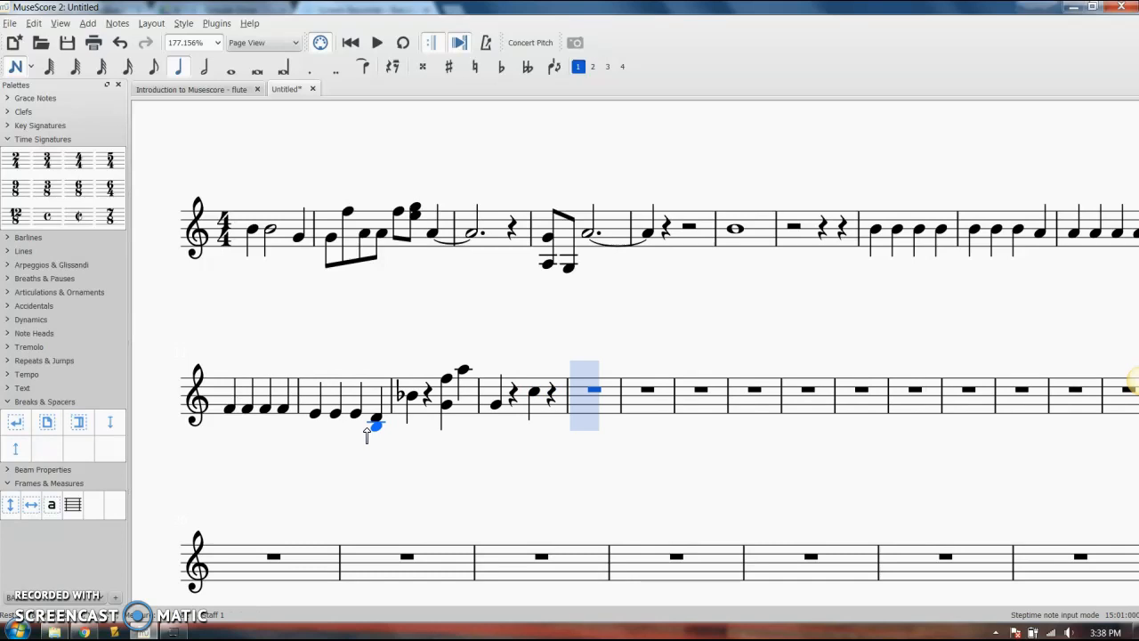
Enter the eighth notes C, D, E and F at the start of measure 15
left_click(155, 67)
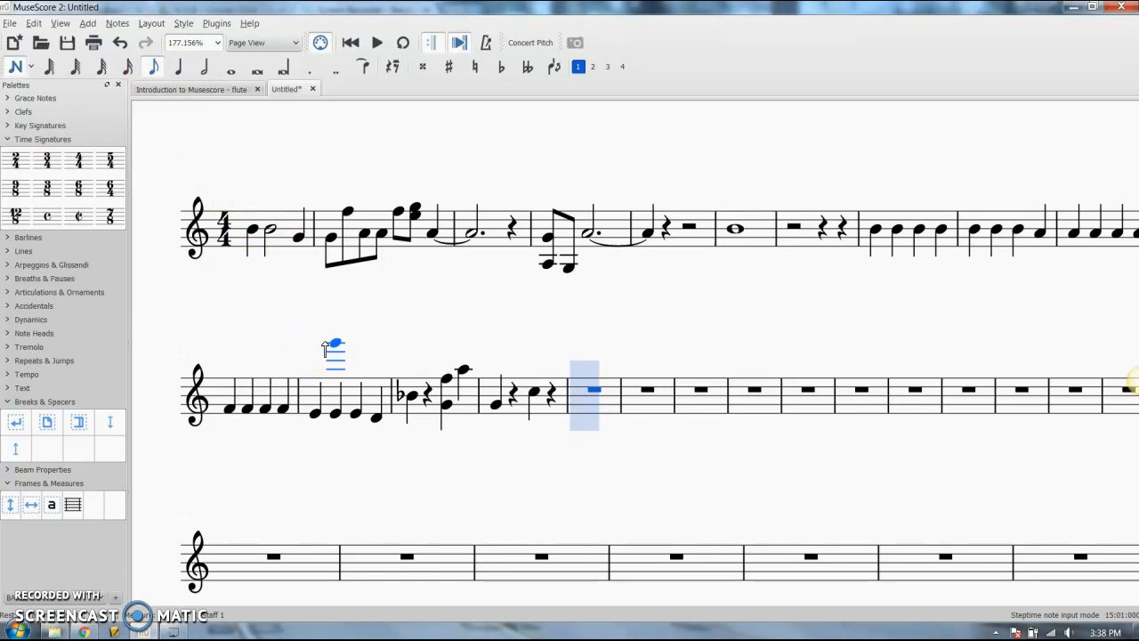
key("c")
key("d")
key("e")
key("f")
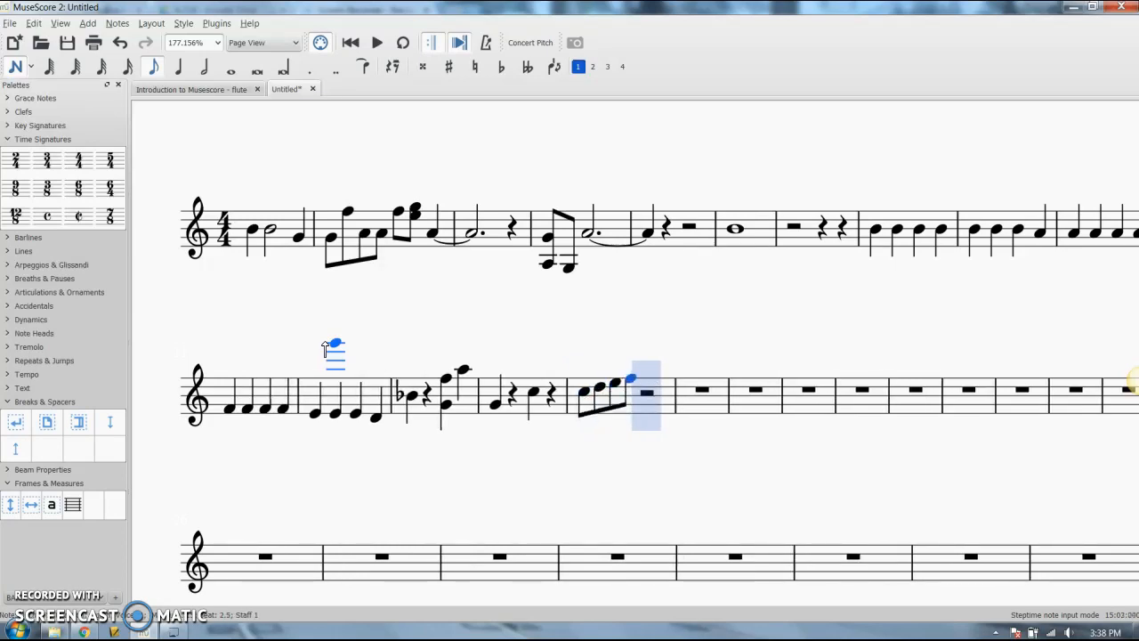
Add an eighth-note G in measure 15 followed by two quarter rests, the second running over into measure 16
key("g")
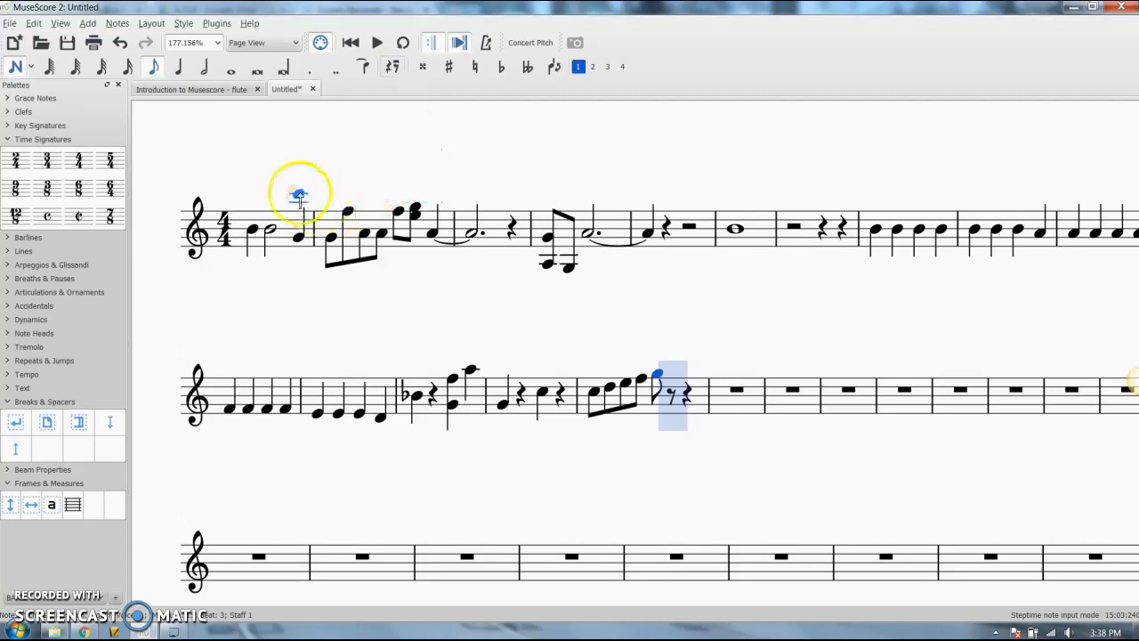
left_click(187, 70)
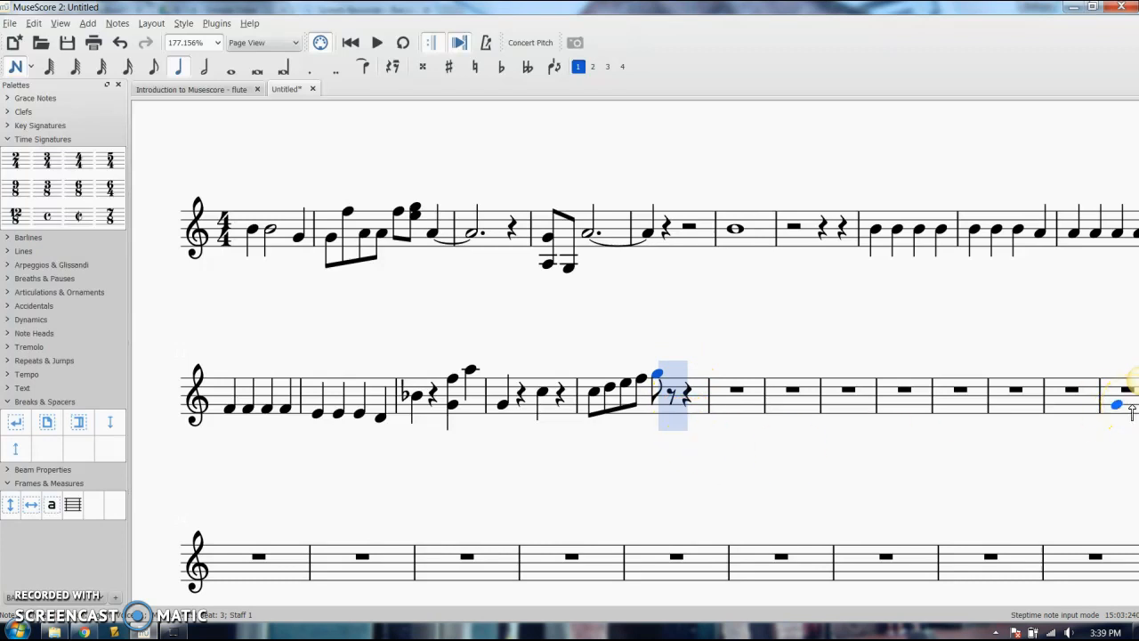
key("0")
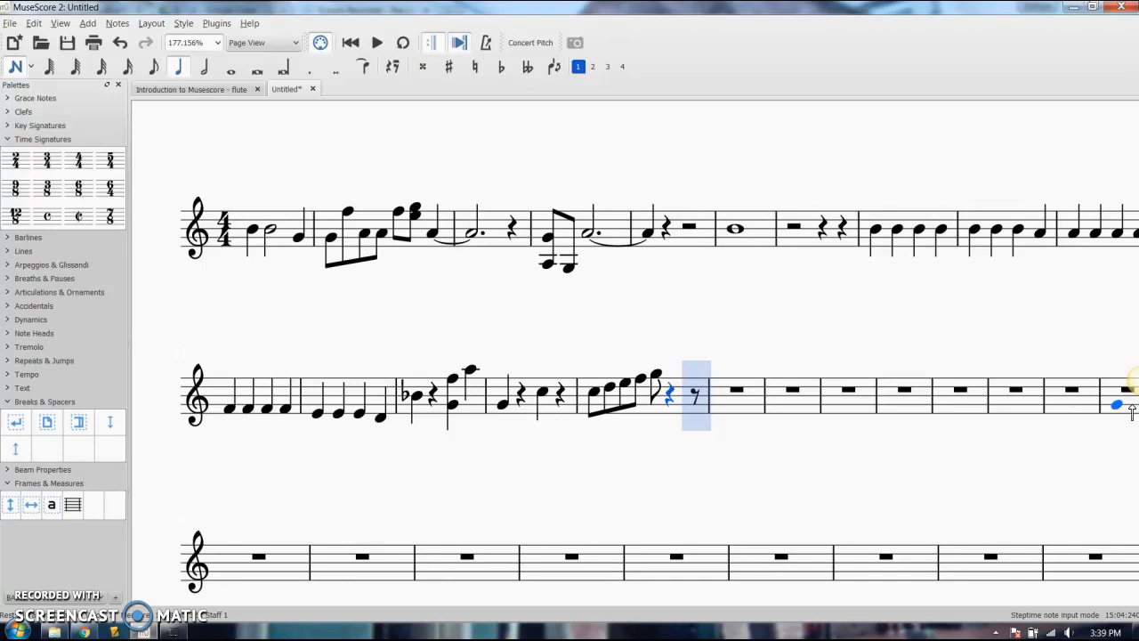
key("0")
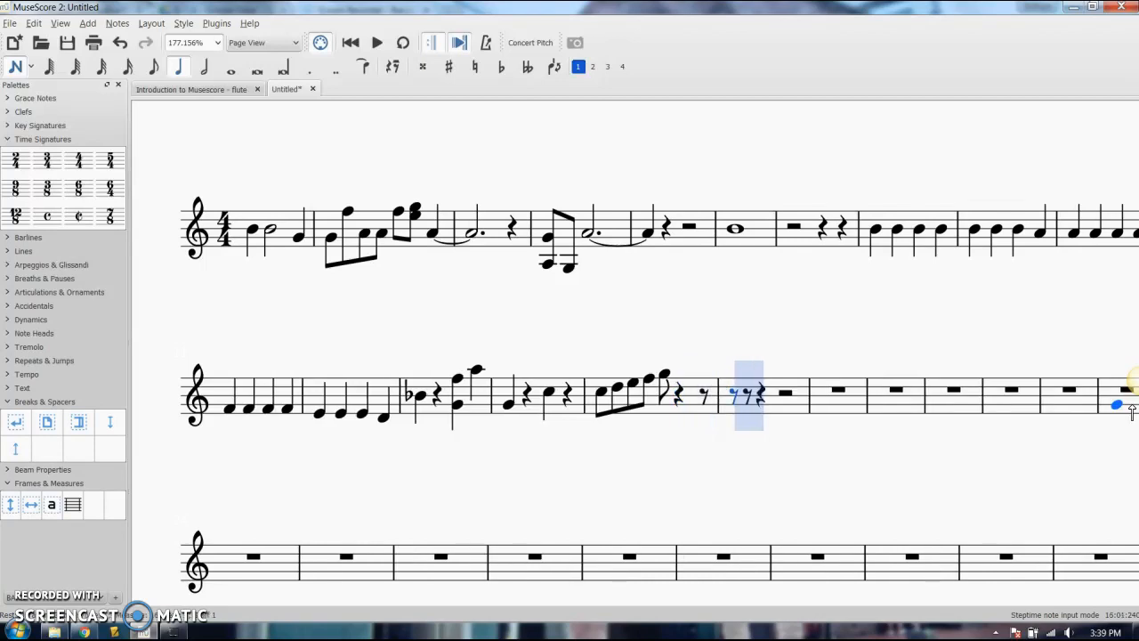
Move the note-entry cursor back and forth, return it to the start of measure 16 and enter a quarter rest there
key("Left")
key("Right")
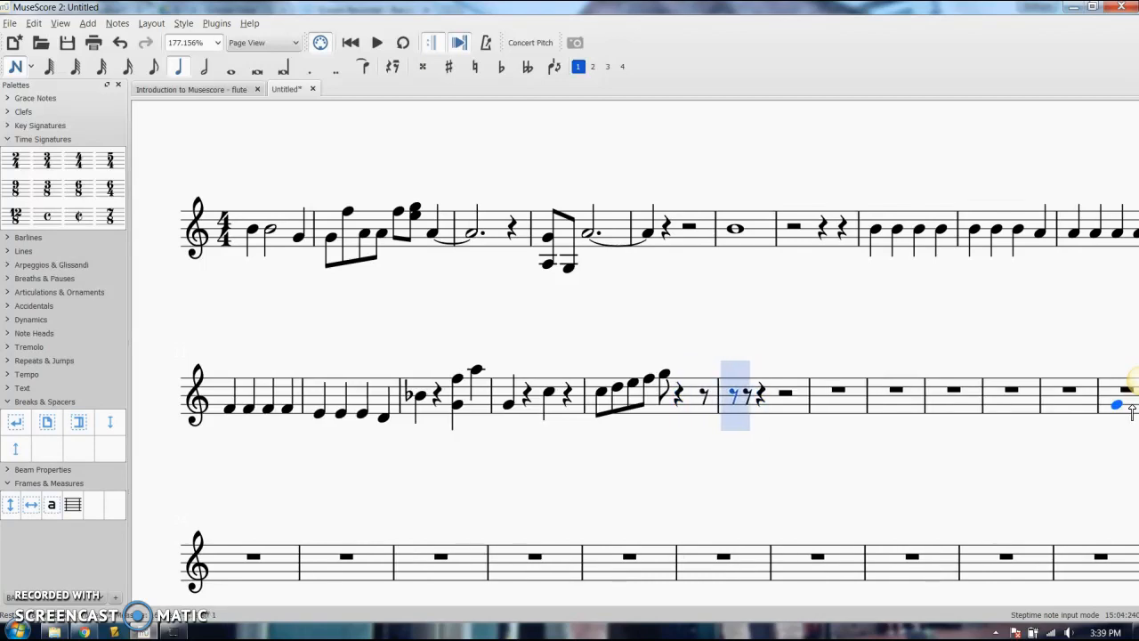
key("Right")
key("Right")
key("Left")
key("Left")
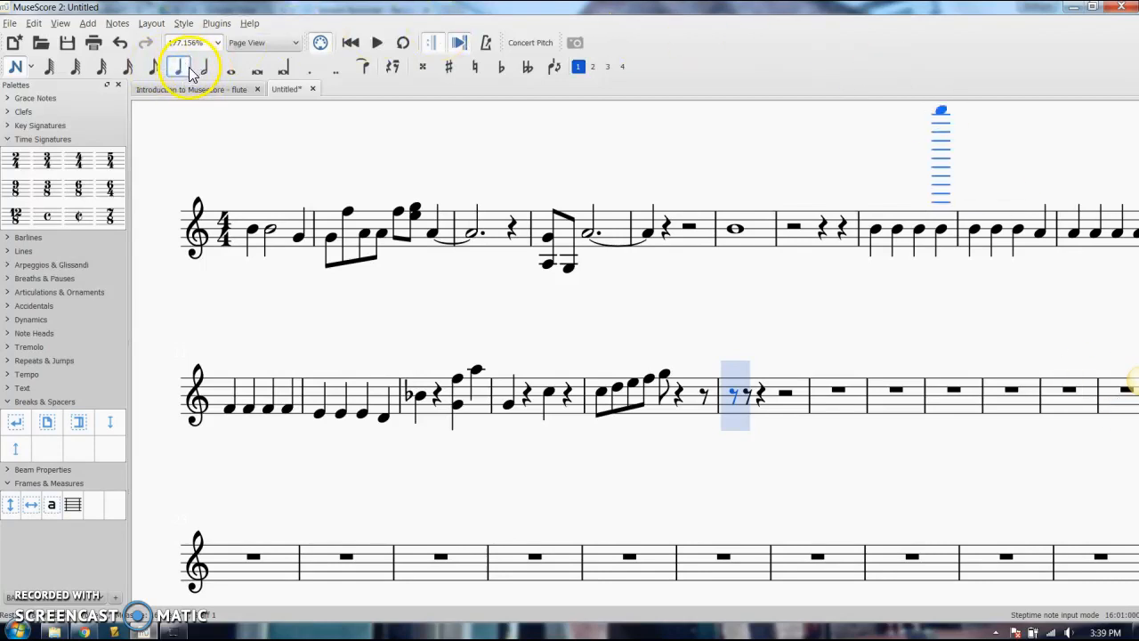
key("0")
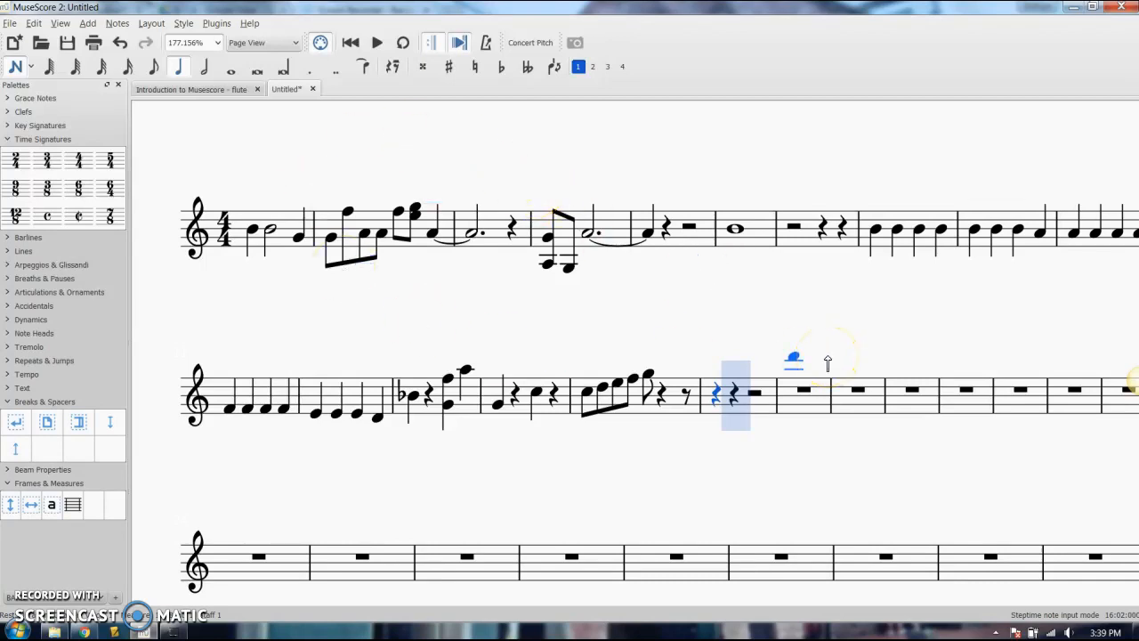
Enter four quarter-note high As from beat 2 of measure 16, followed by quarter rests through beat 2 of measure 18
key("a")
key("a")
key("a")
key("a")
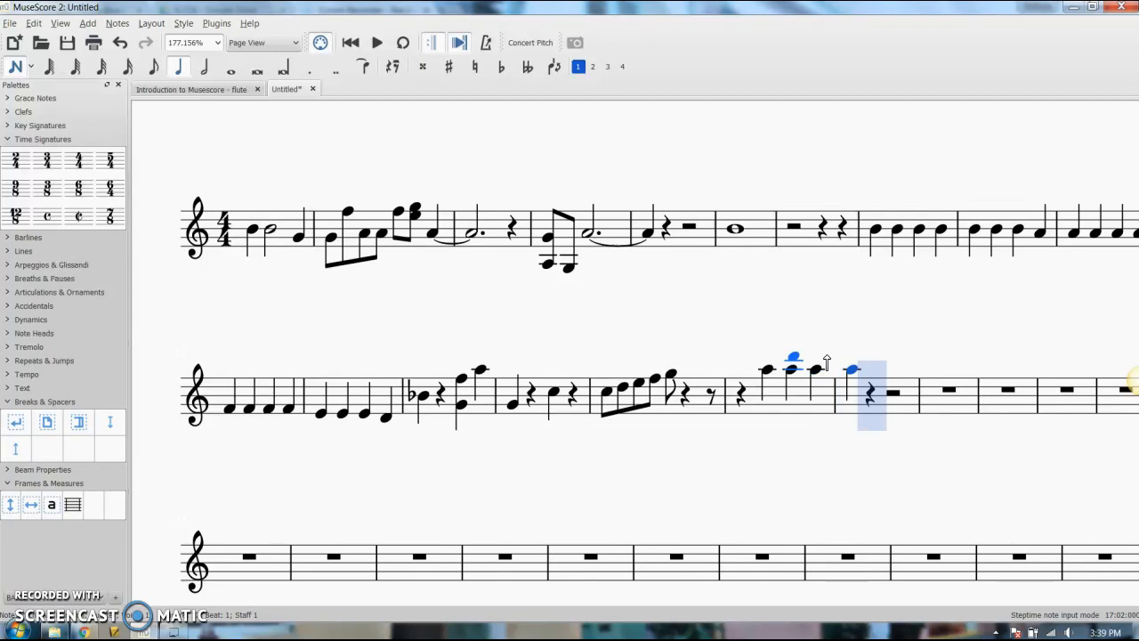
key("0")
key("0")
key("0")
key("0")
key("0")
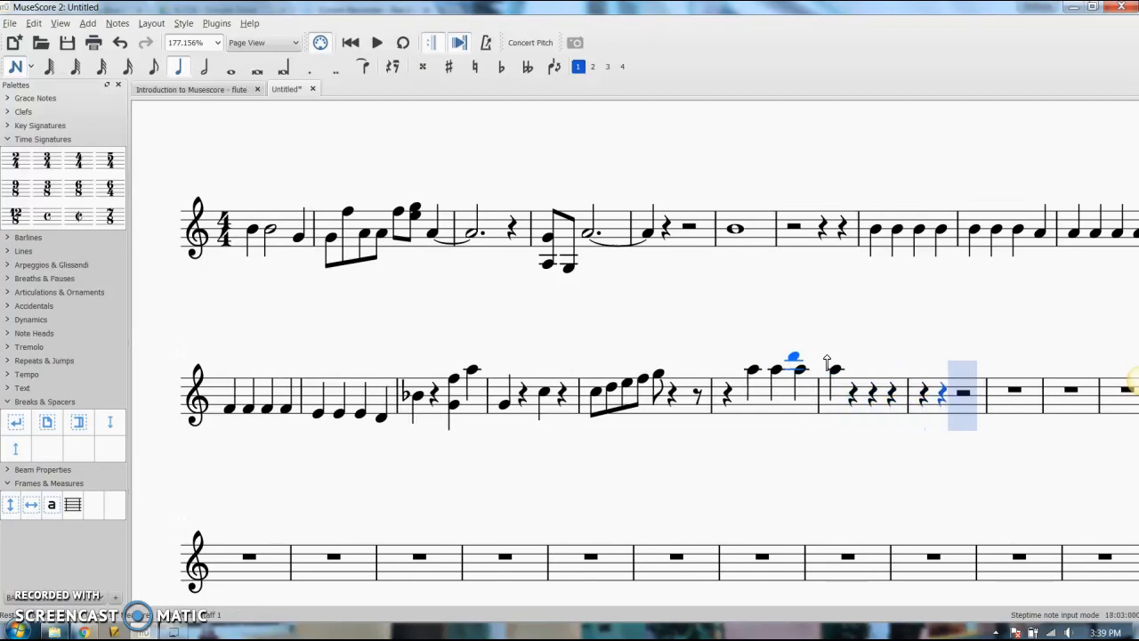
Fill the score from beat 3 of measure 18 through the end of measure 20 with half rests
left_click(204, 68)
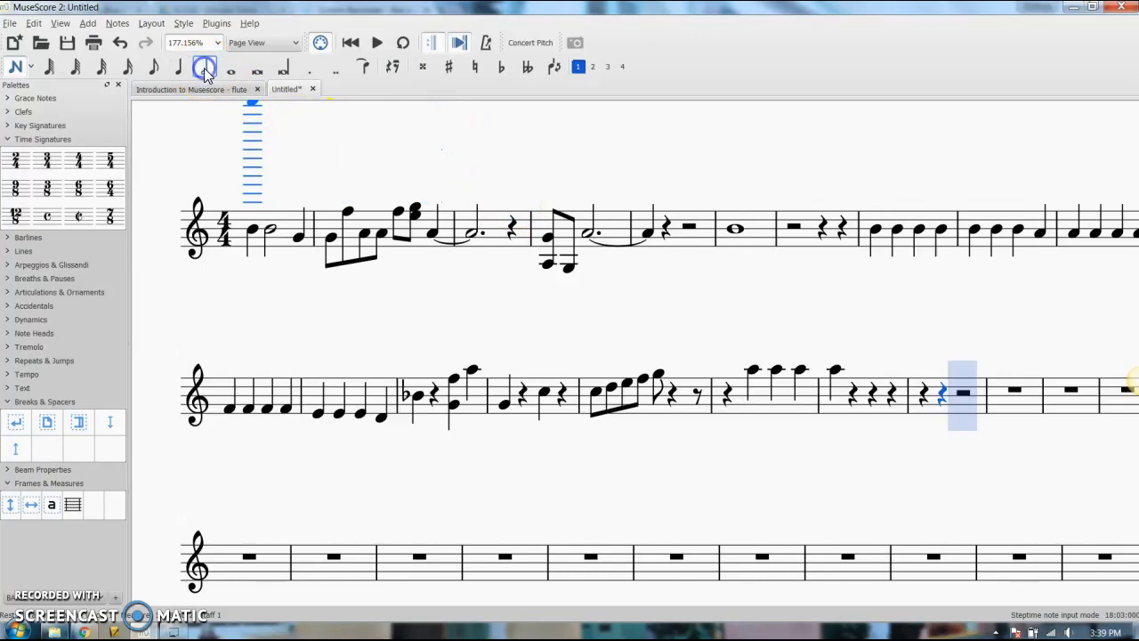
key("0")
key("0")
key("0")
key("0")
key("0")
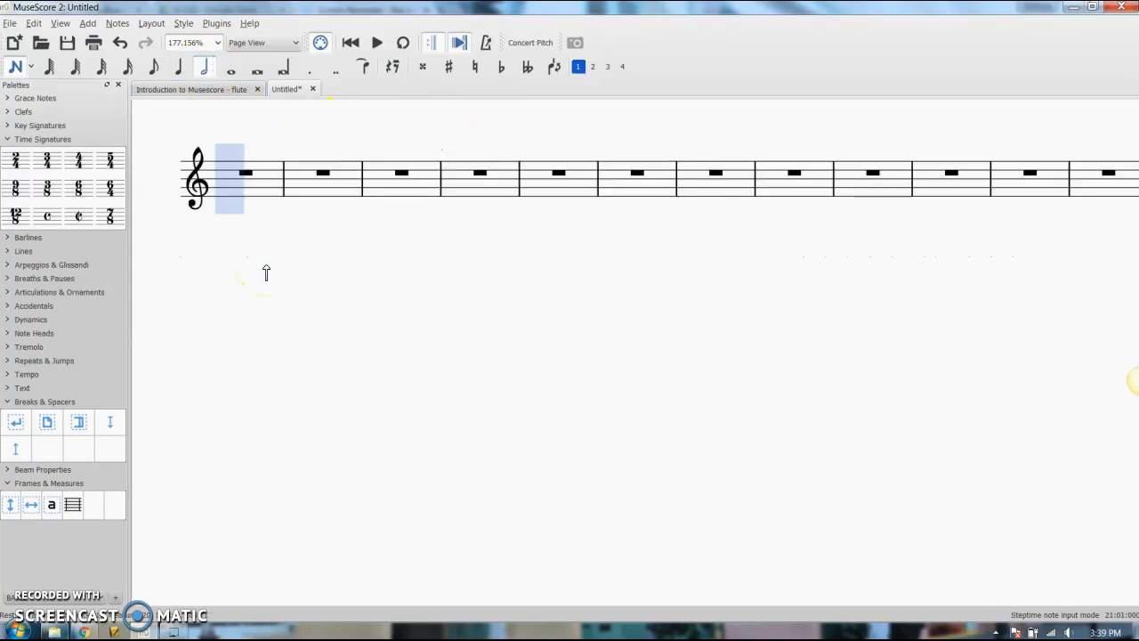
Enter five eighth rests from the start of measure 21
left_click(155, 67)
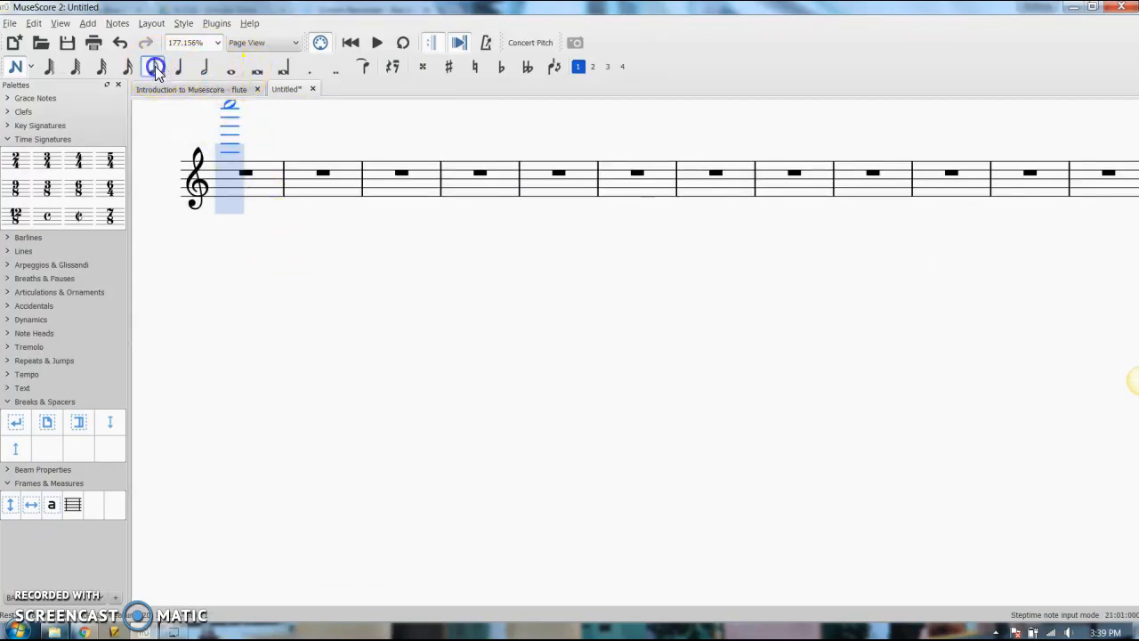
key("0")
key("0")
key("0")
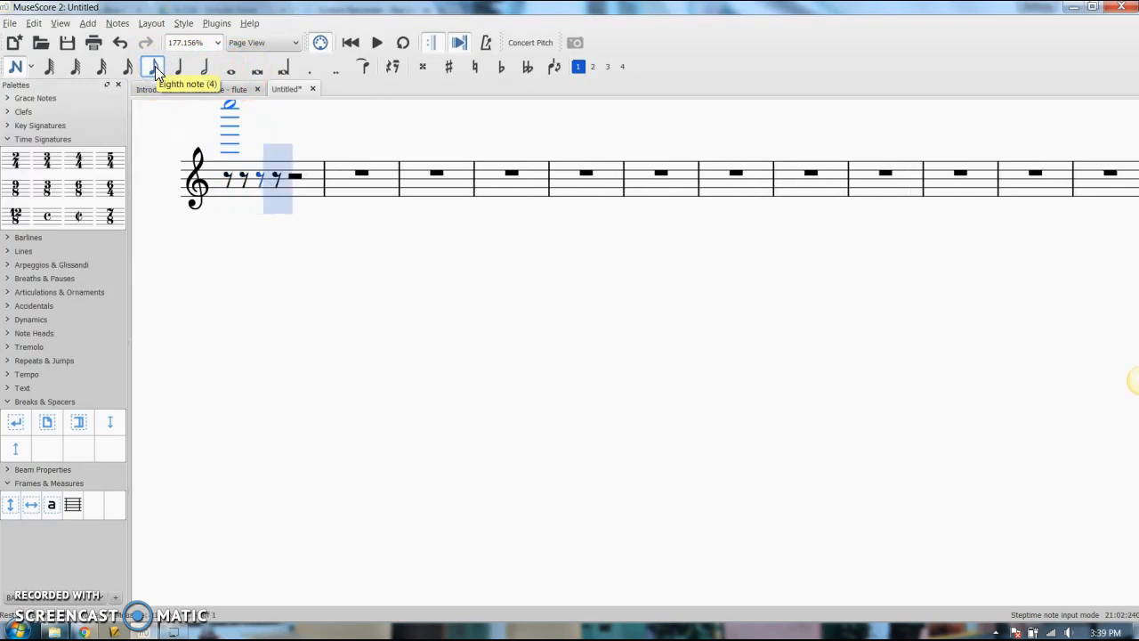
key("0")
key("0")
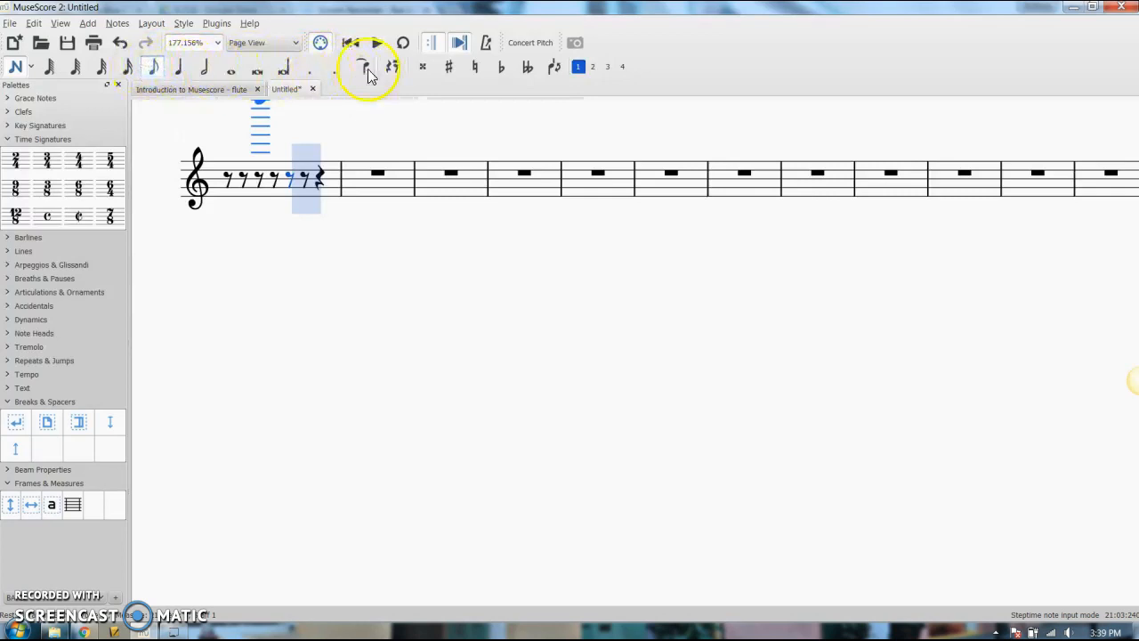
Turn on rest entry and place eighth rests on the staff through the rest of measure 21 and into measure 22
left_click(395, 68)
left_click(305, 182)
left_click(321, 181)
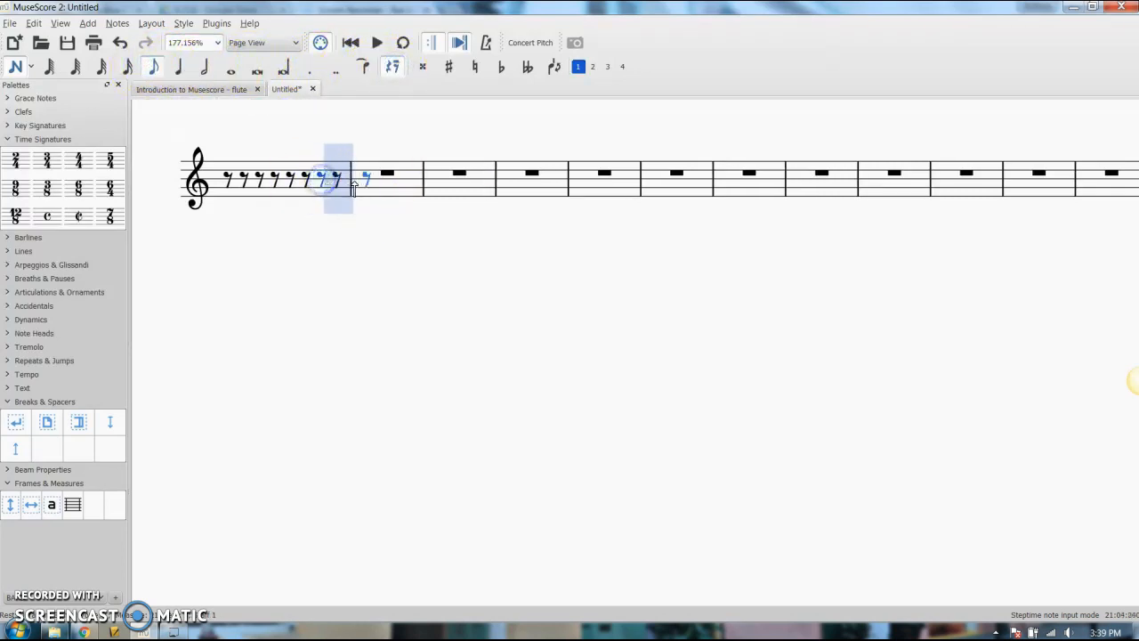
left_click(364, 181)
left_click(399, 180)
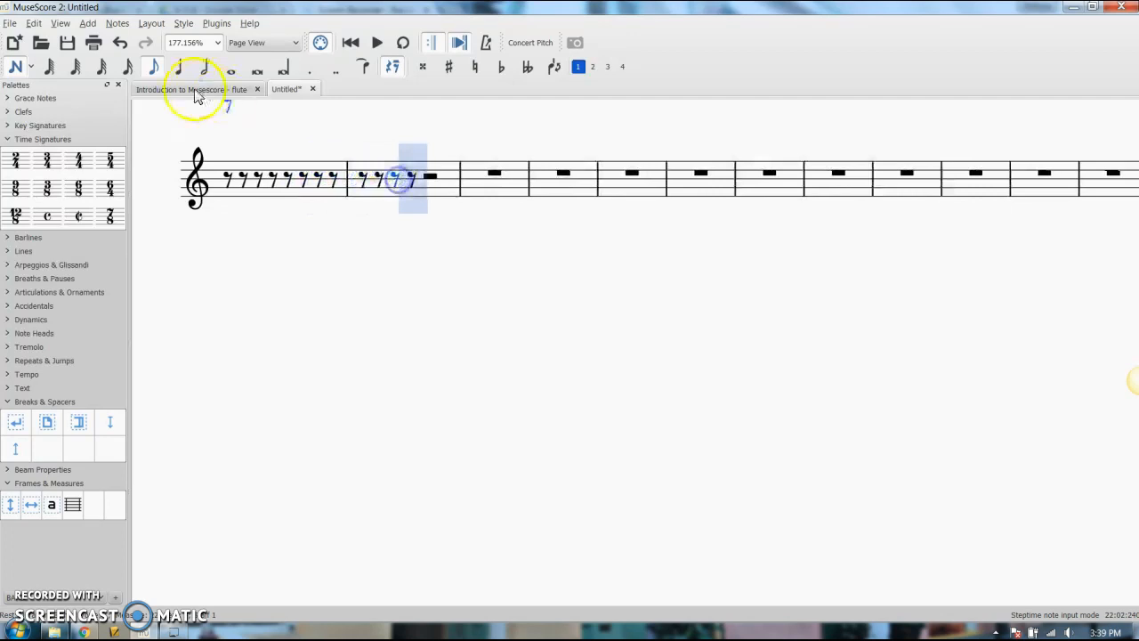
Turn off rest entry and place the eighth notes A, high F, low E and C in the second half of measure 22
left_click(393, 68)
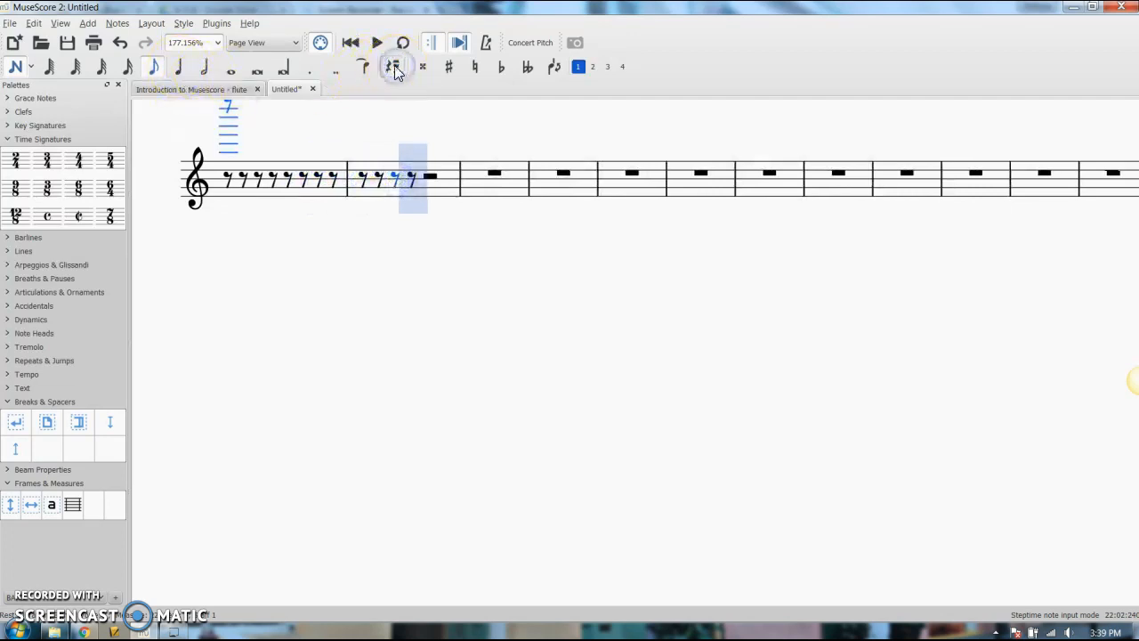
left_click(434, 184)
left_click(445, 162)
left_click(465, 195)
left_click(485, 173)
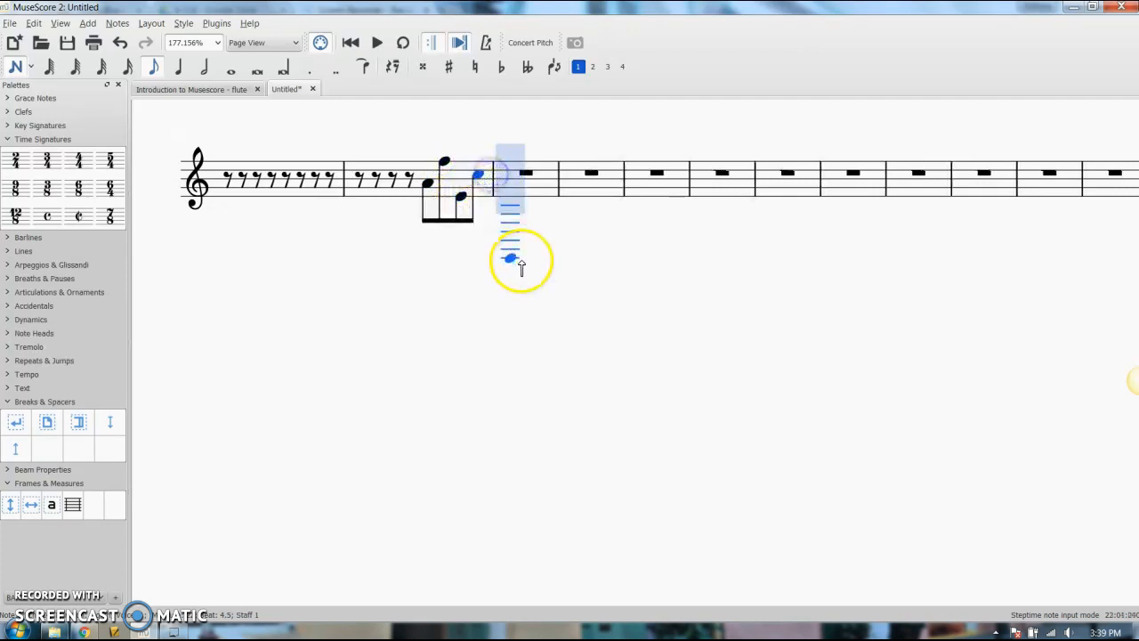
scroll(499, 347, "up", 2)
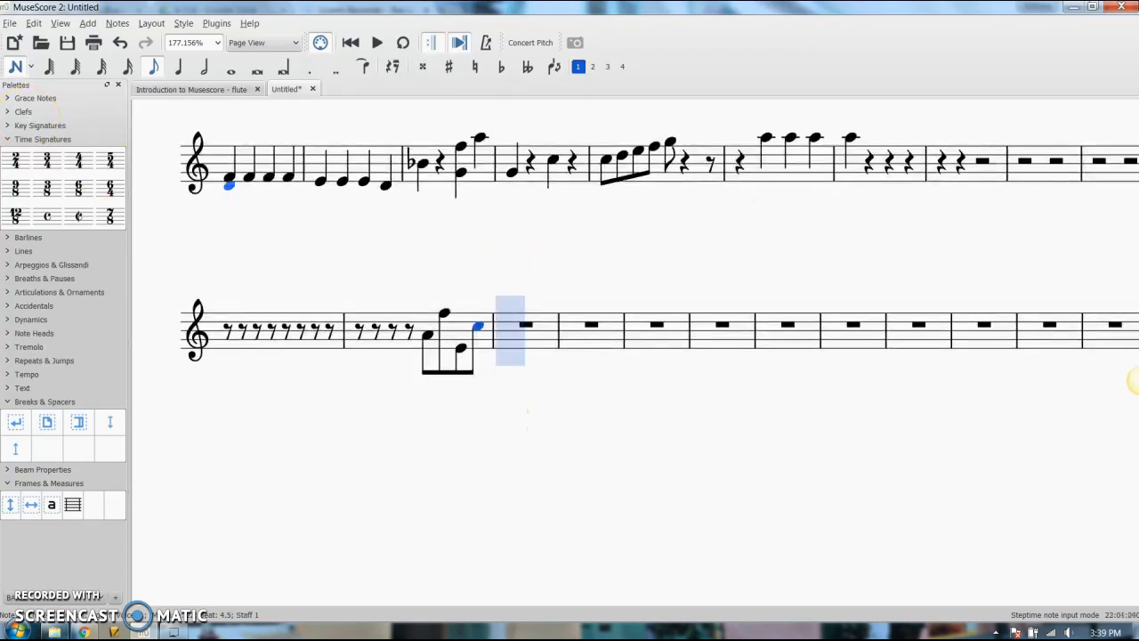